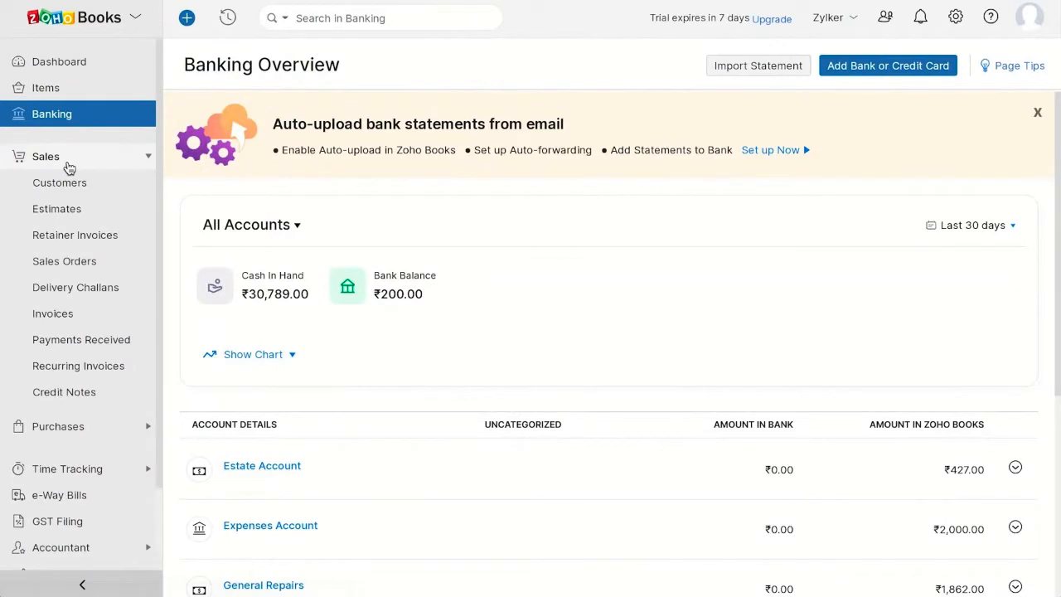
Step: Browse the Sales modules in order: customers, estimates, retainer invoices, sales orders, invoices, payments received, recurring invoices and credit notes
click(80, 184)
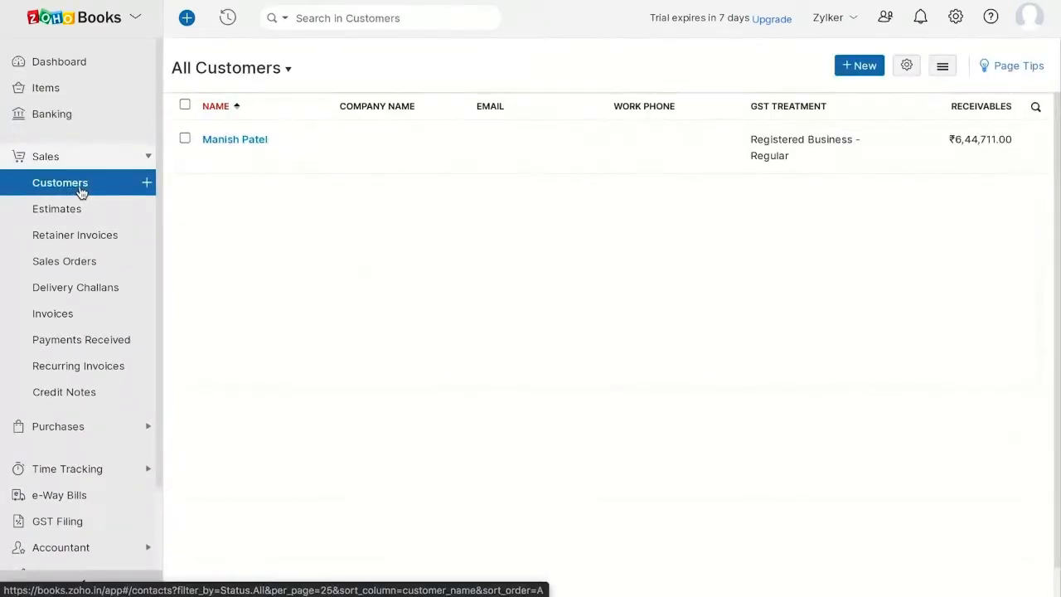
click(85, 212)
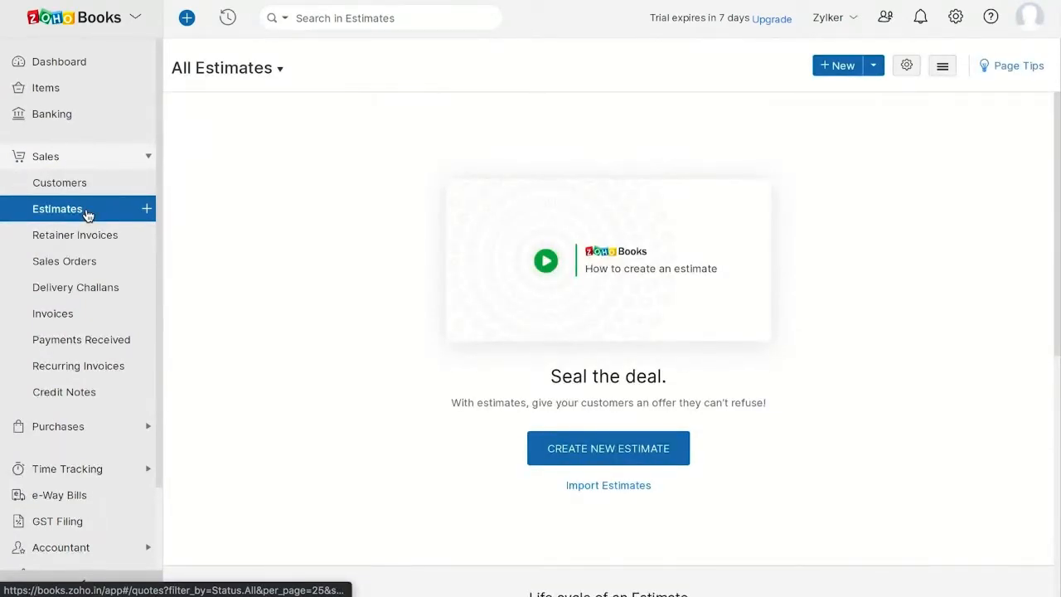
click(97, 240)
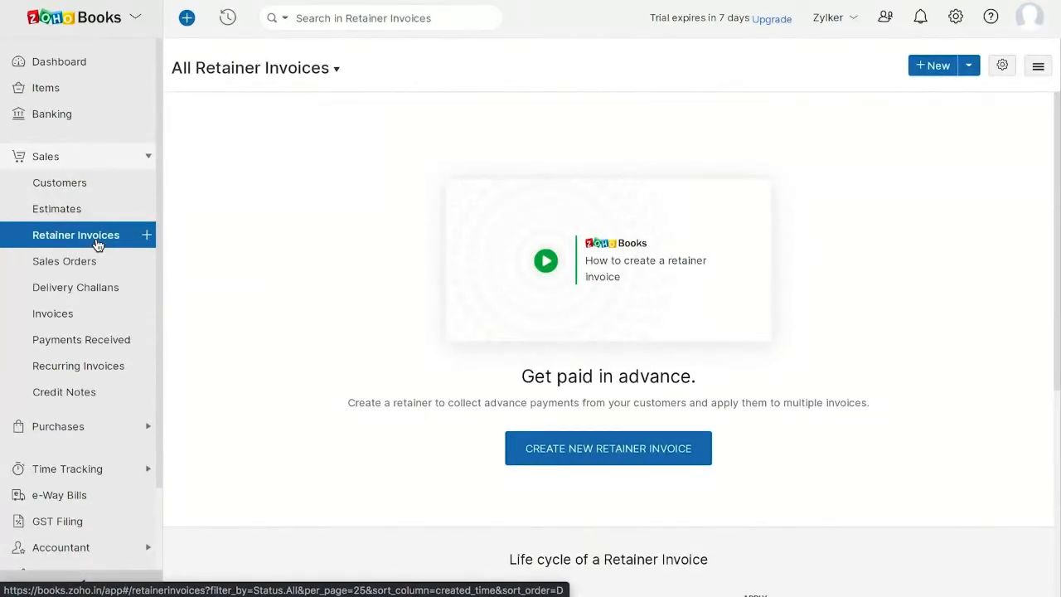
click(96, 268)
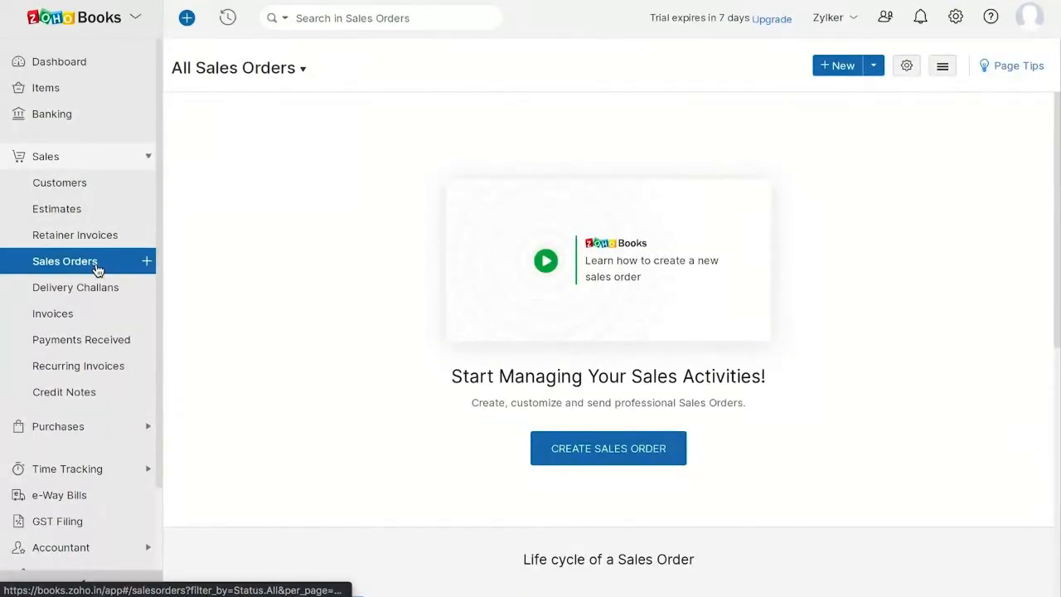
click(83, 318)
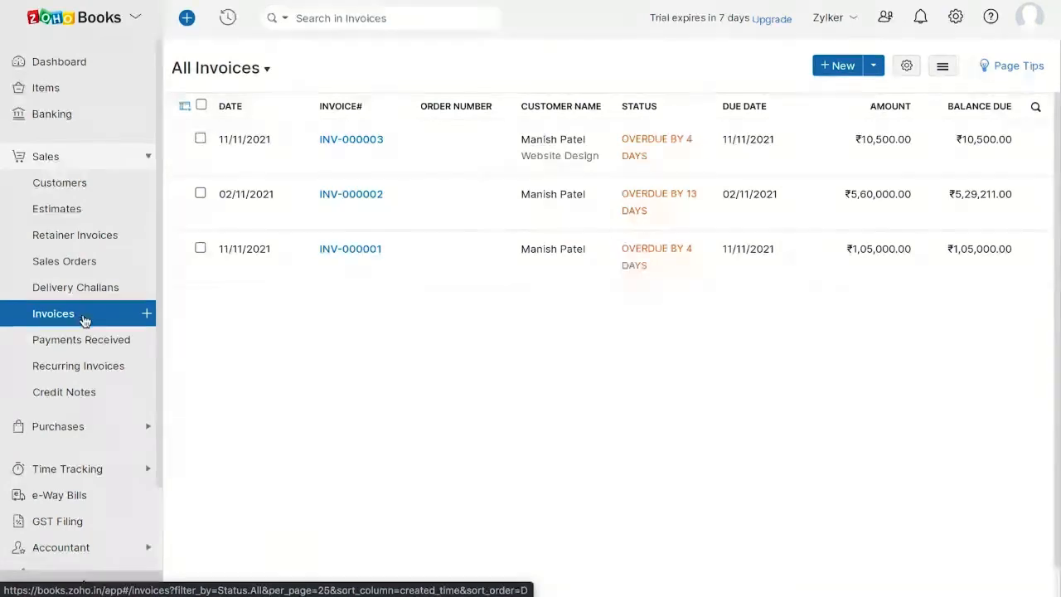
click(96, 342)
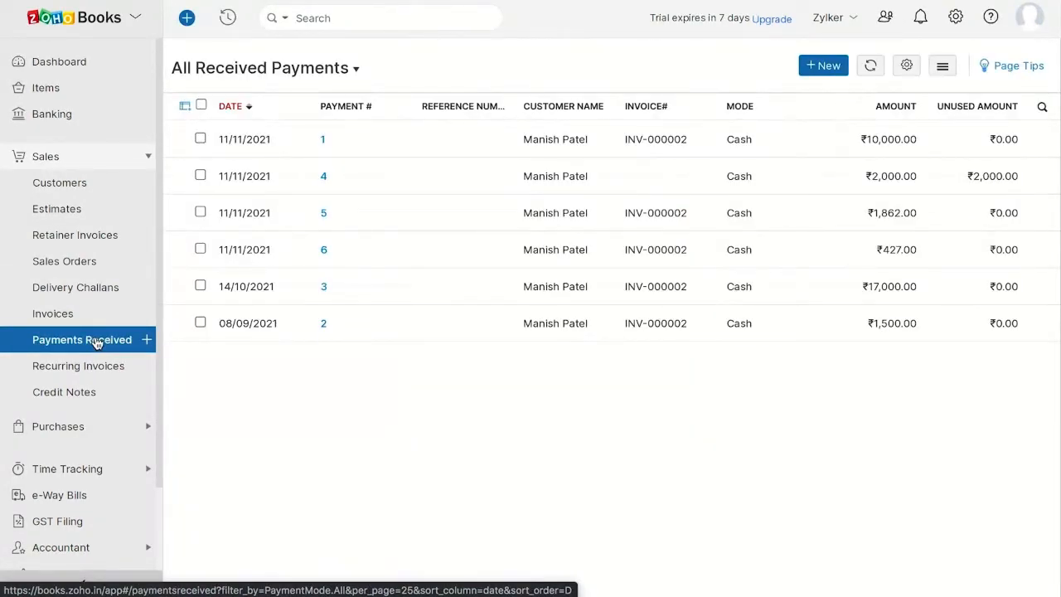
click(110, 366)
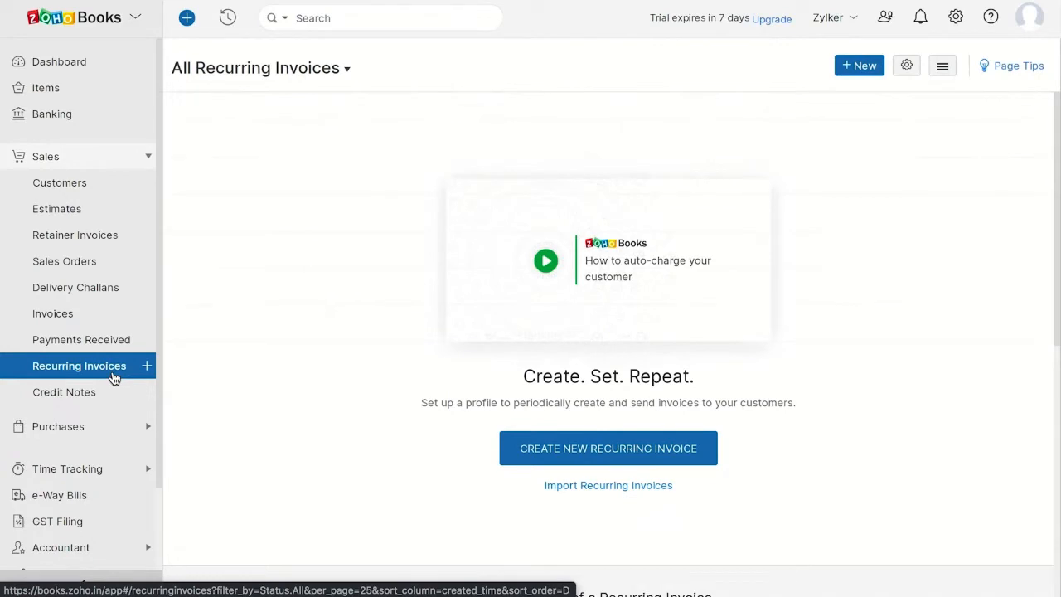
click(106, 398)
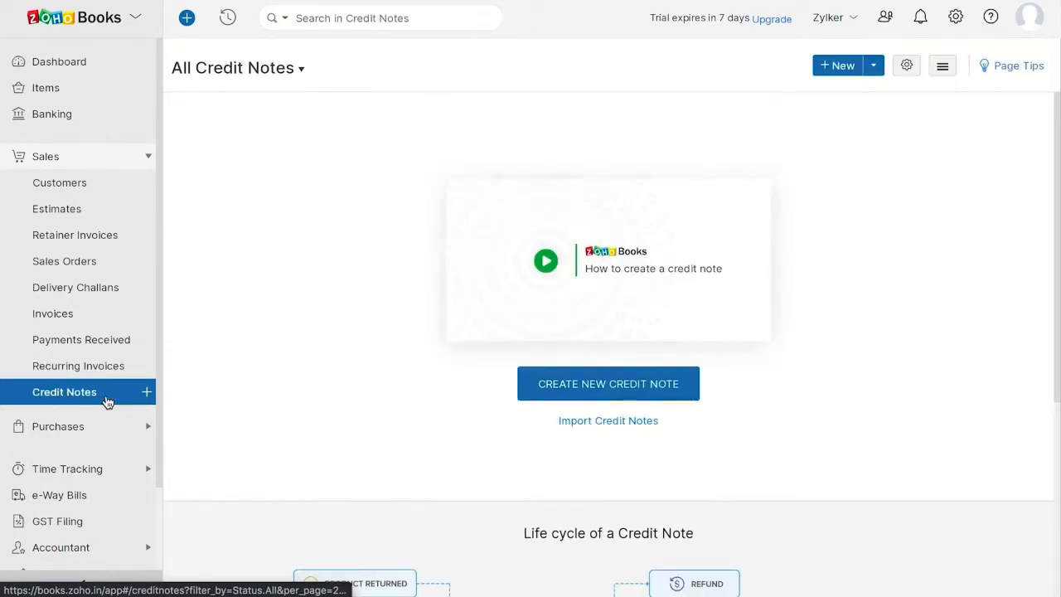
Step: Browse the Purchases modules in order: vendors, expenses, recurring expenses, purchase orders, bills, payments made, recurring bills and vendor credits
click(81, 427)
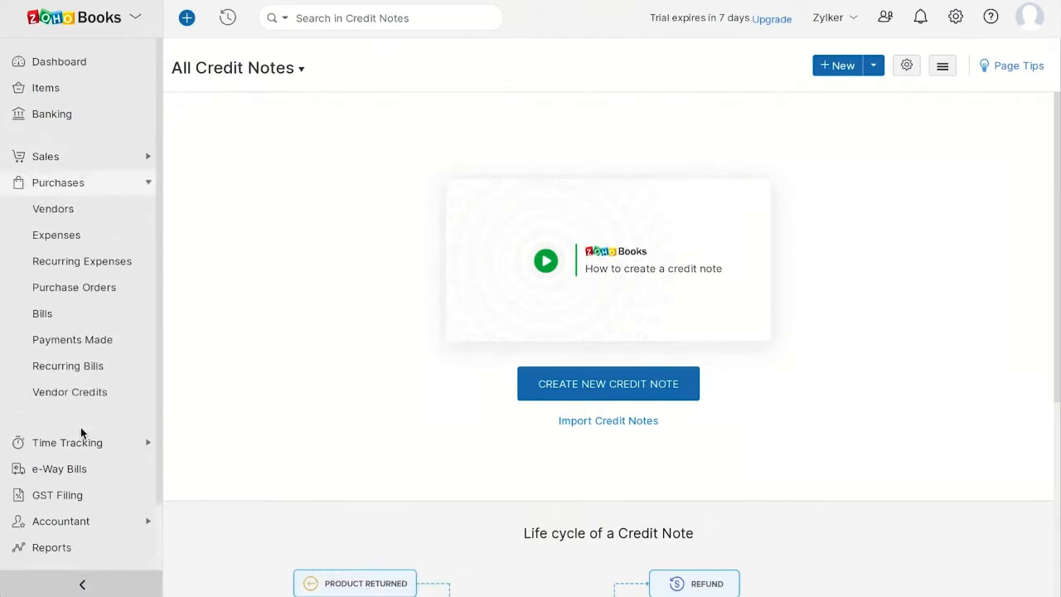
click(76, 211)
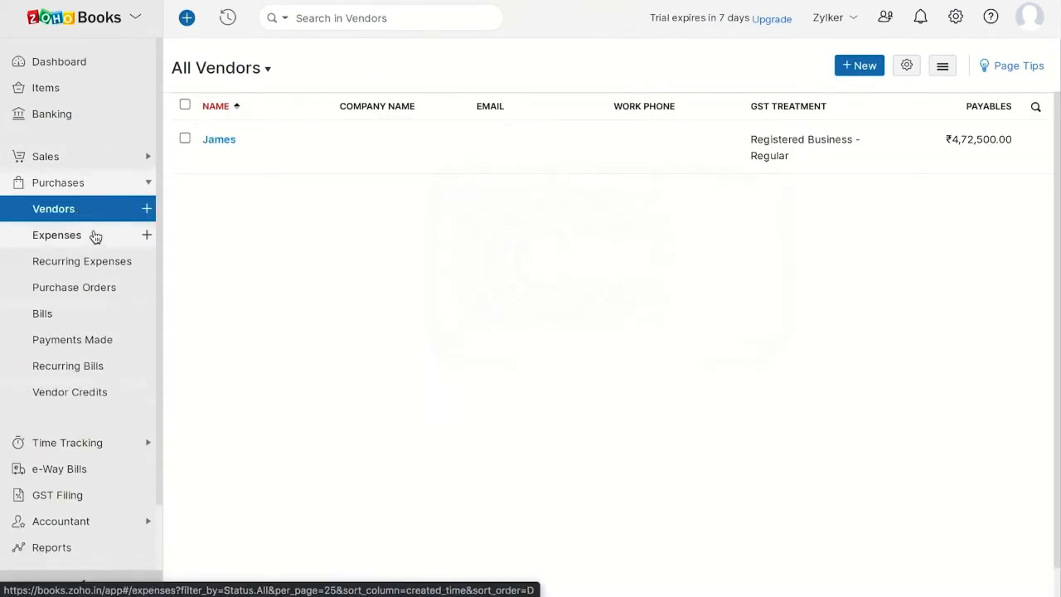
click(94, 237)
click(113, 271)
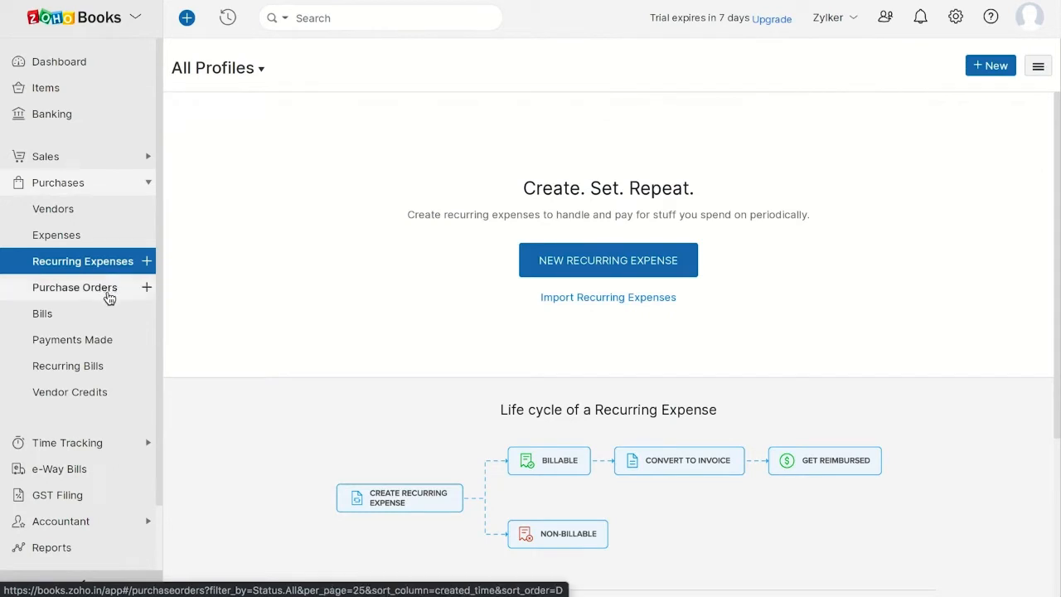
click(109, 290)
click(62, 316)
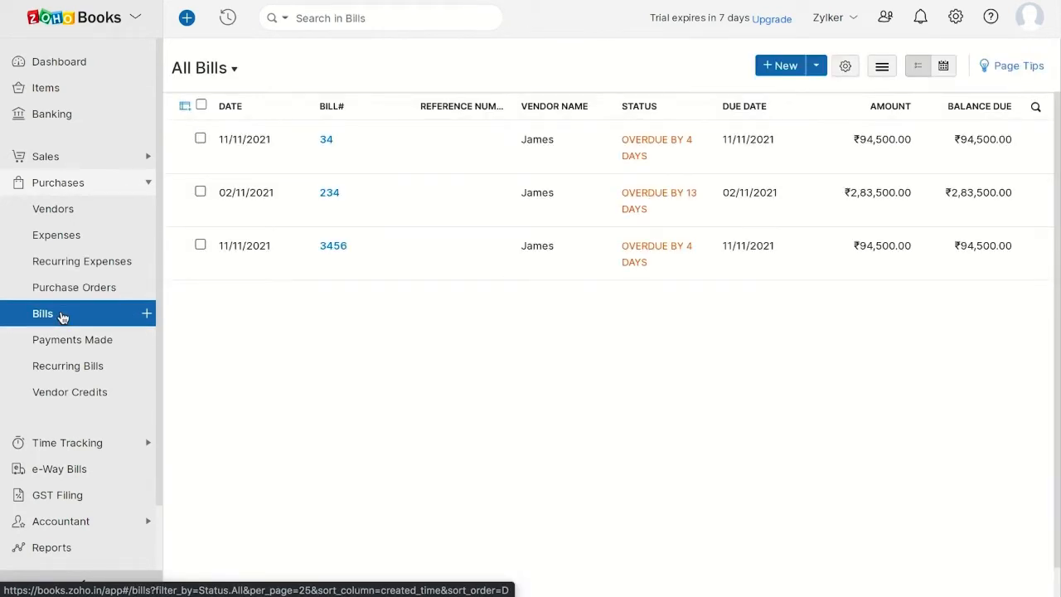
click(83, 345)
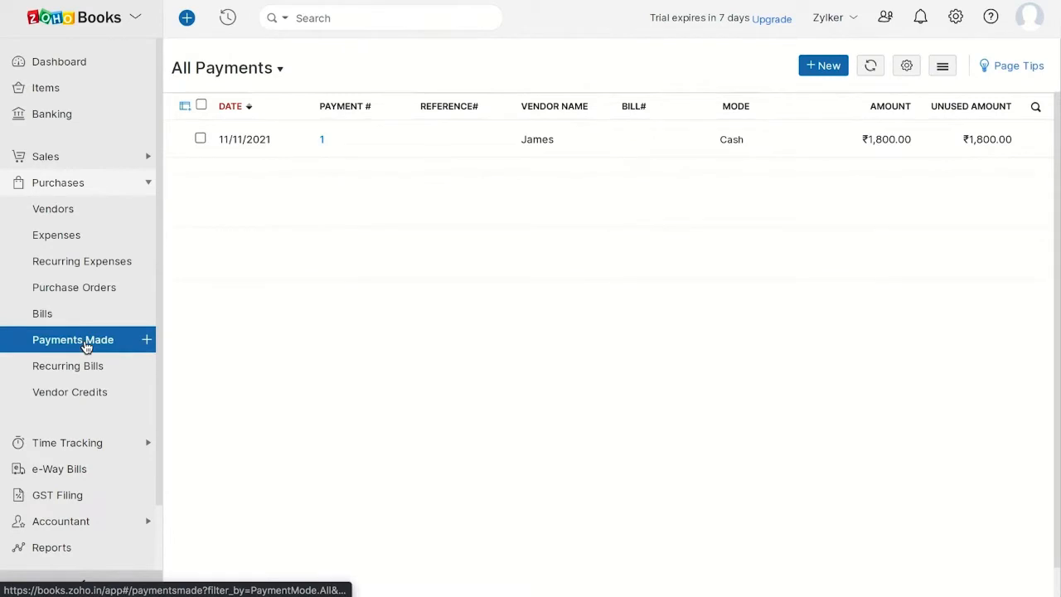
click(117, 373)
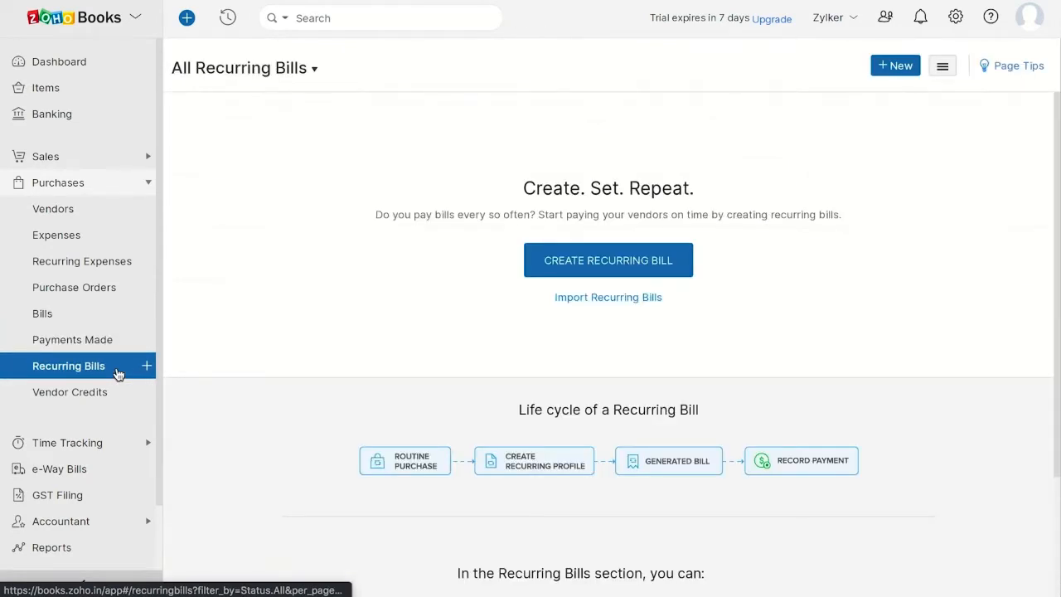
click(96, 396)
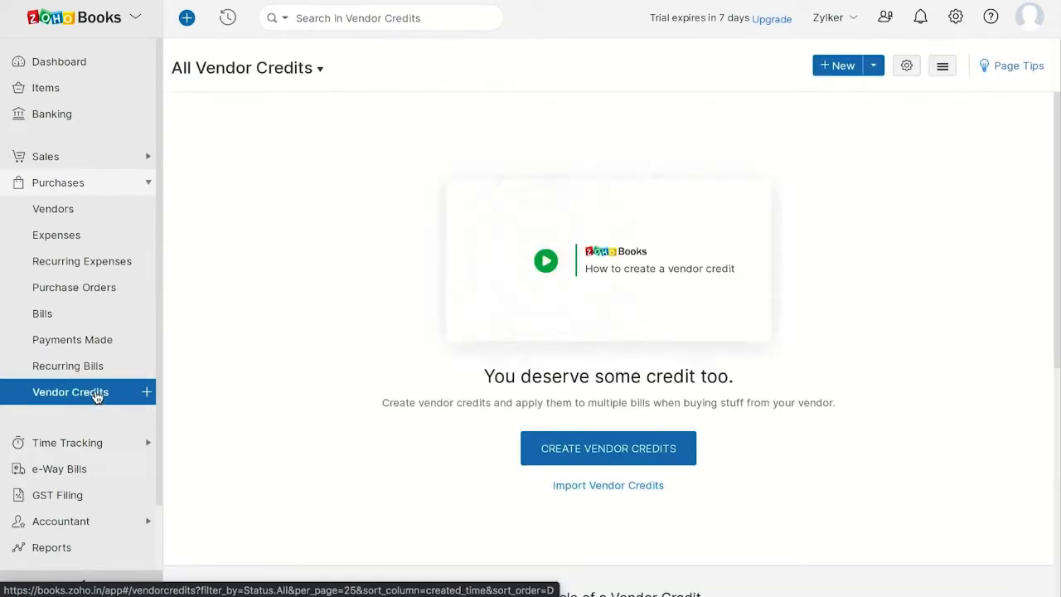
Step: View the Time Tracking modules, first the projects list and then the timesheet entries
click(88, 447)
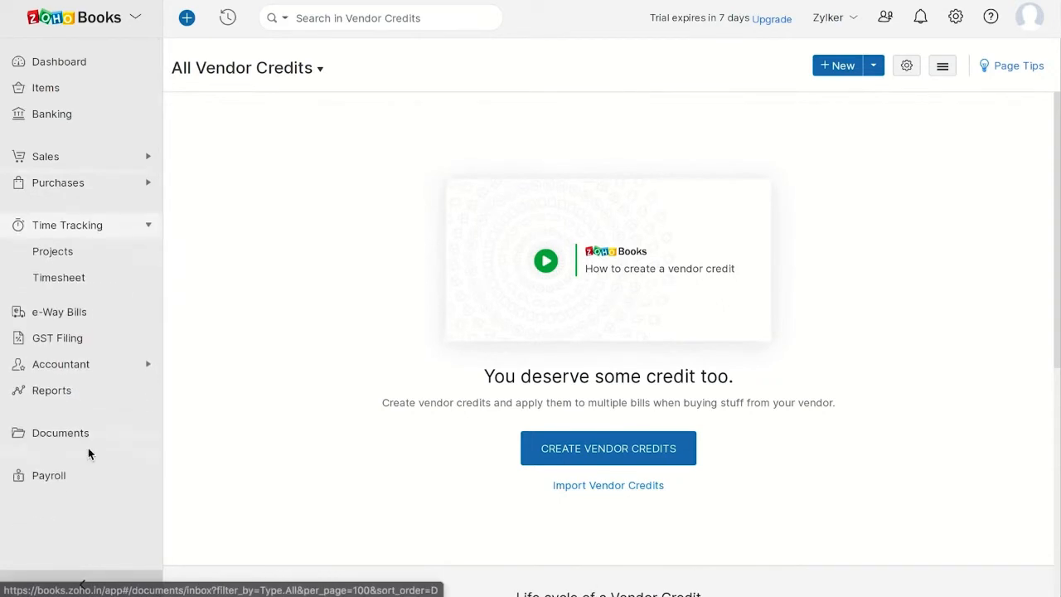
click(61, 262)
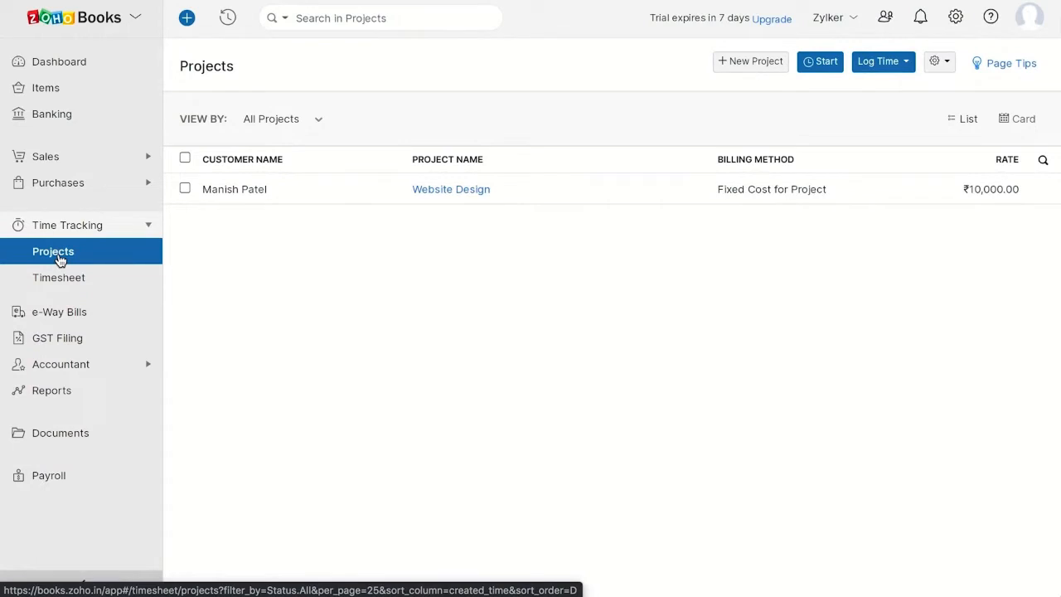
click(91, 280)
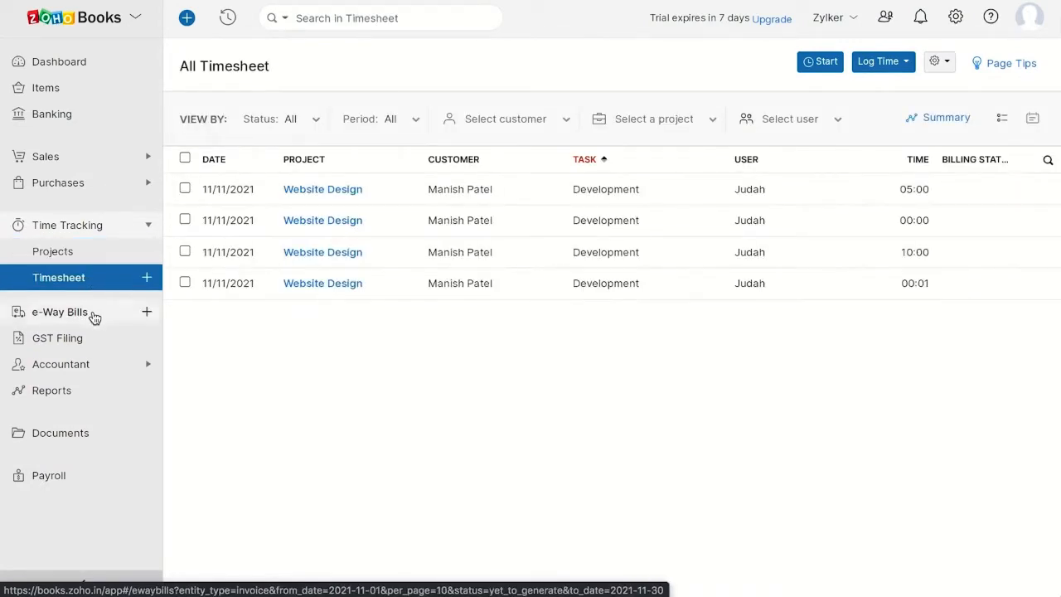
Step: View the e-Way Bills list and the e-Way Bills settings page, then view the GST Filing summary
click(90, 314)
click(956, 17)
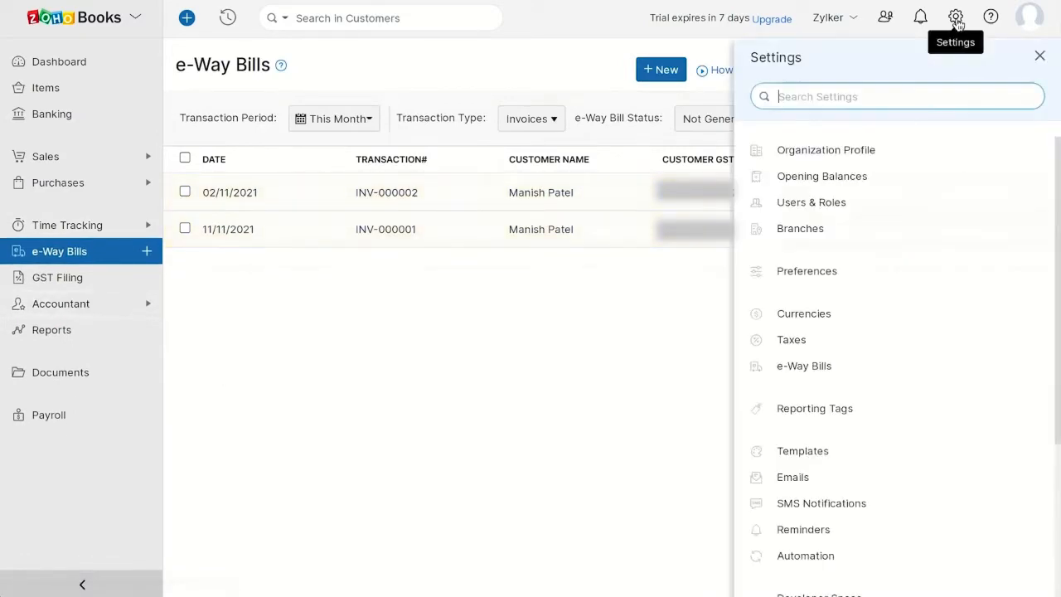
click(787, 365)
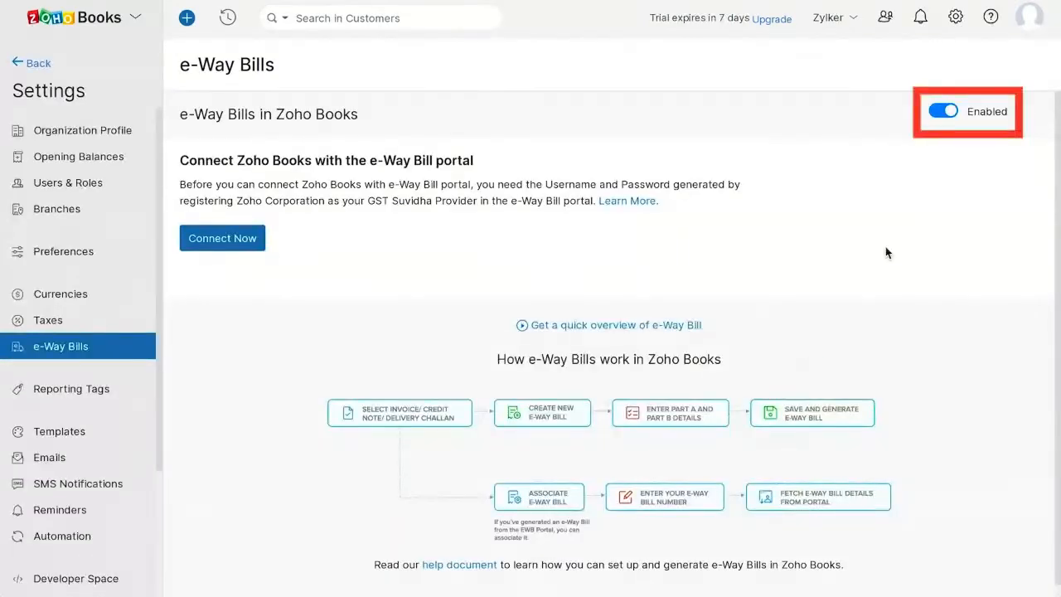
click(32, 64)
click(53, 279)
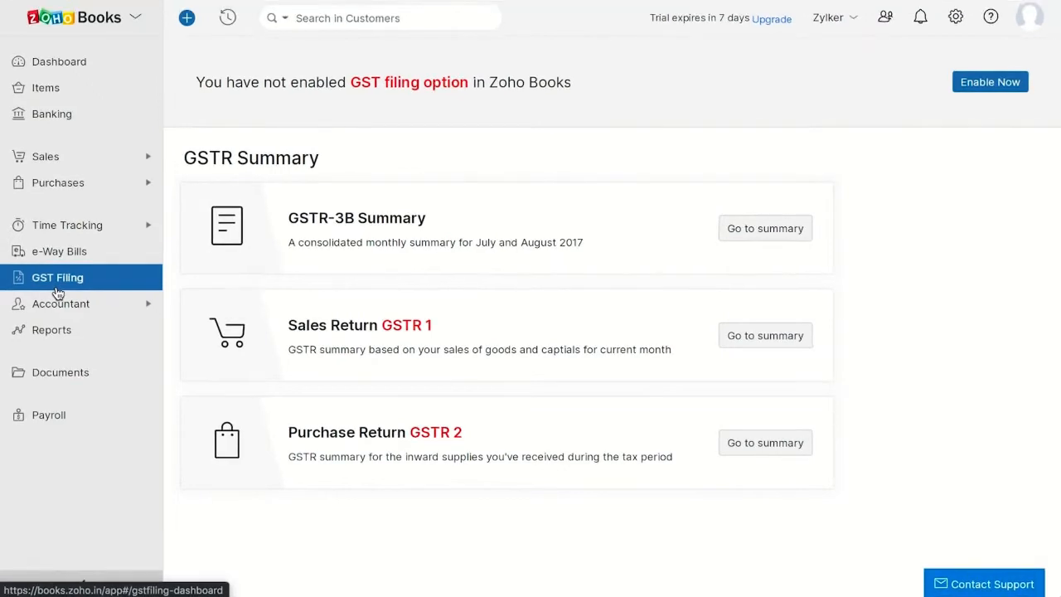
Step: Browse the Accountant modules in order: manual journals, bulk update, currency adjustments, chart of accounts, budgets and transaction locking
click(73, 308)
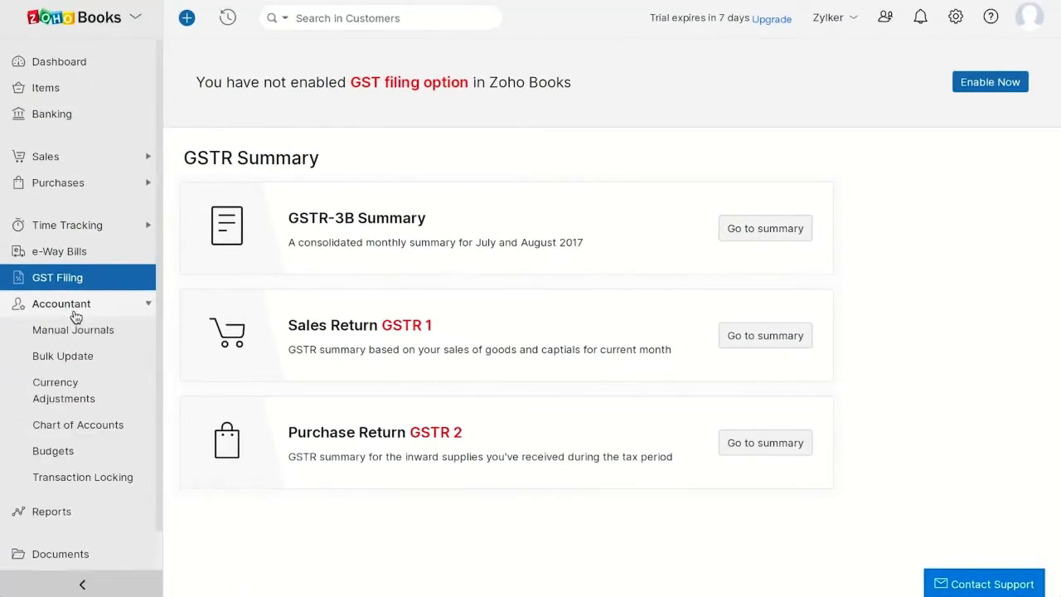
click(86, 337)
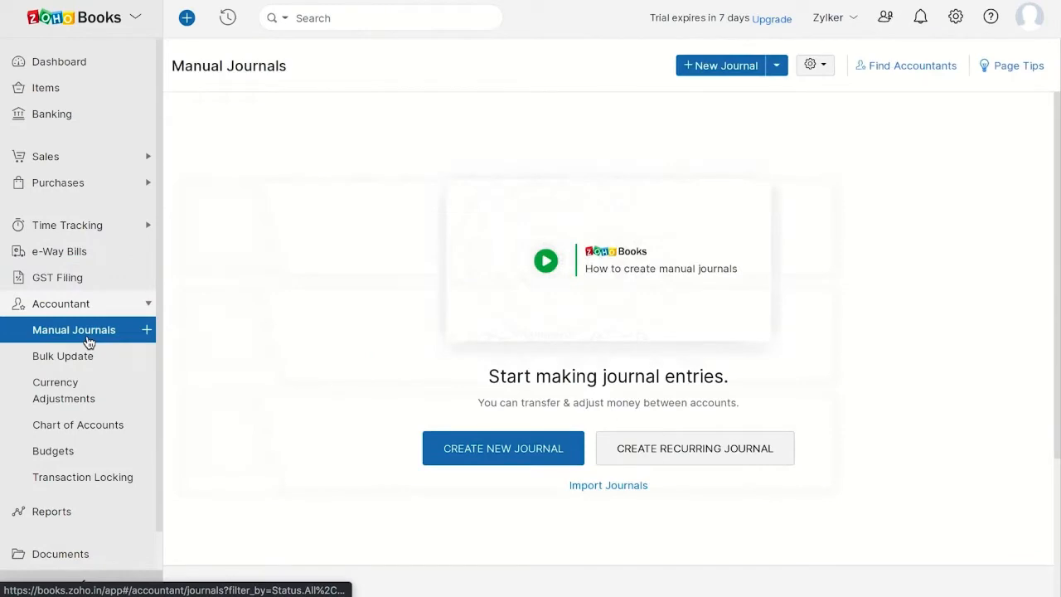
click(86, 362)
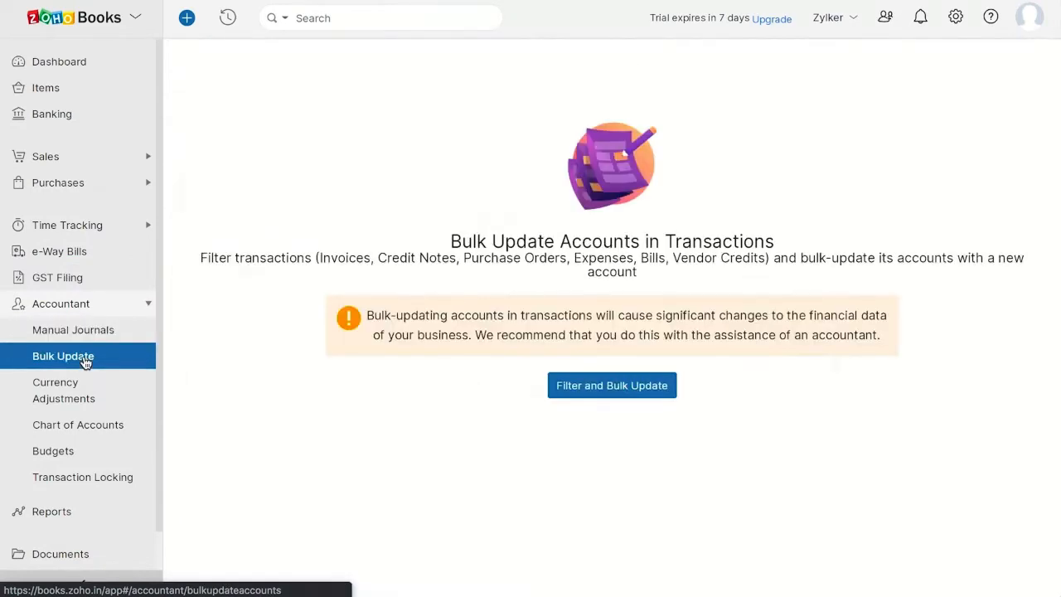
click(85, 405)
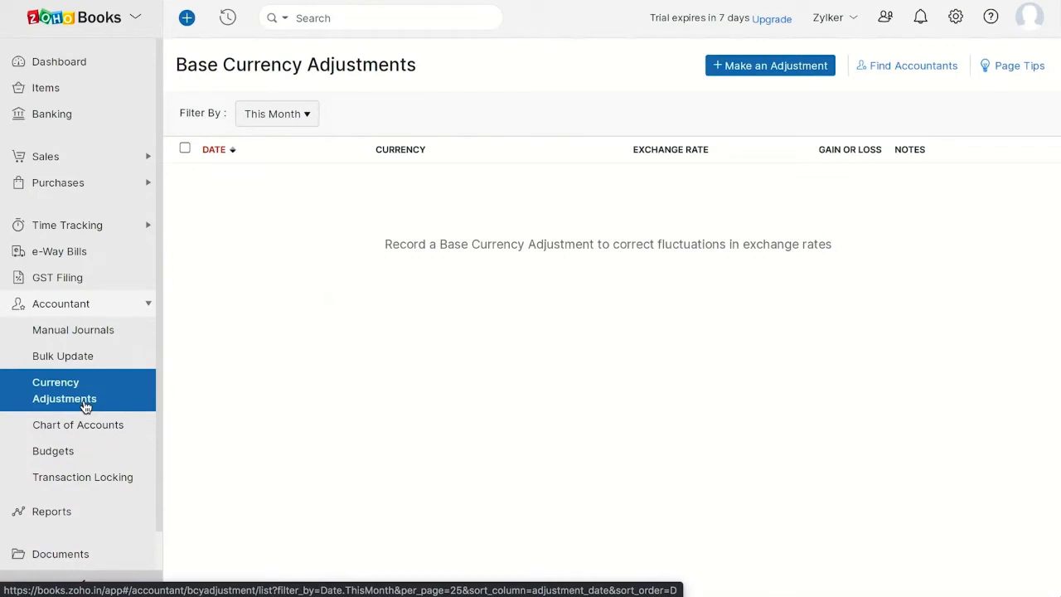
click(99, 427)
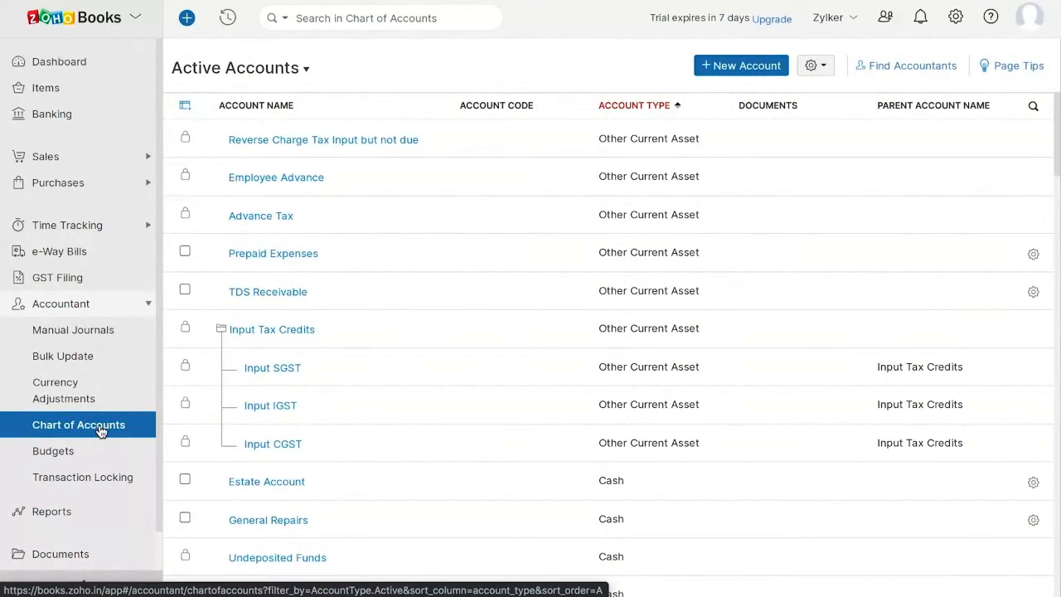
click(90, 454)
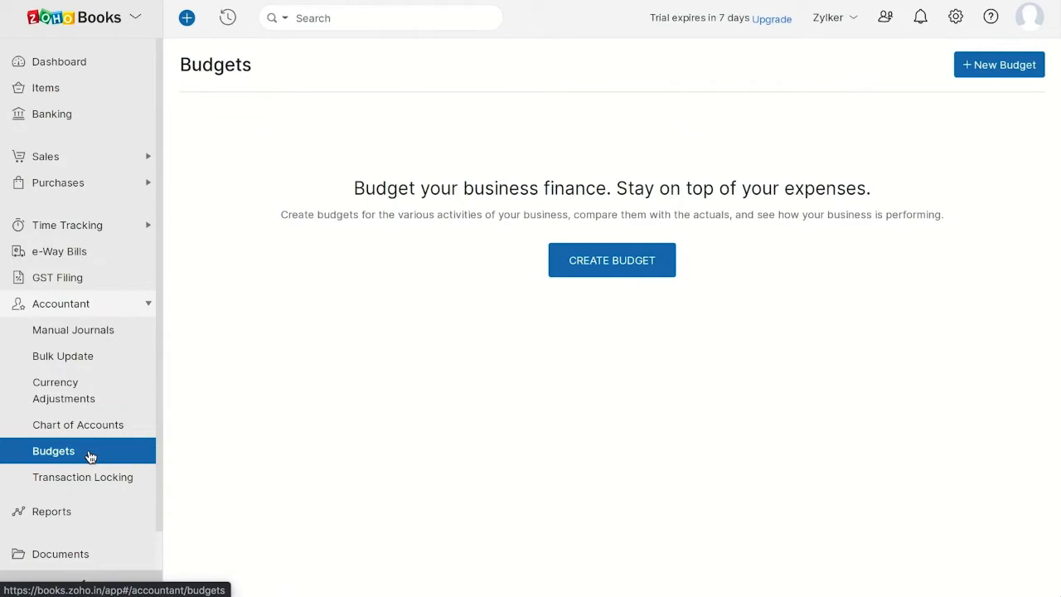
click(108, 480)
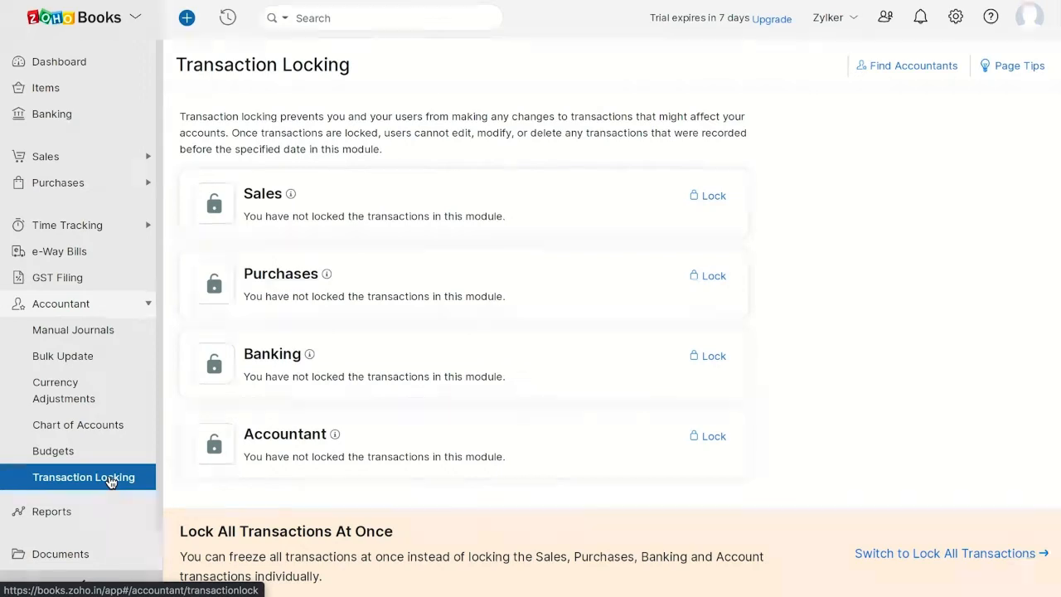
Step: Look through the available reports, view the Tax Summary report and show its export format options
click(86, 510)
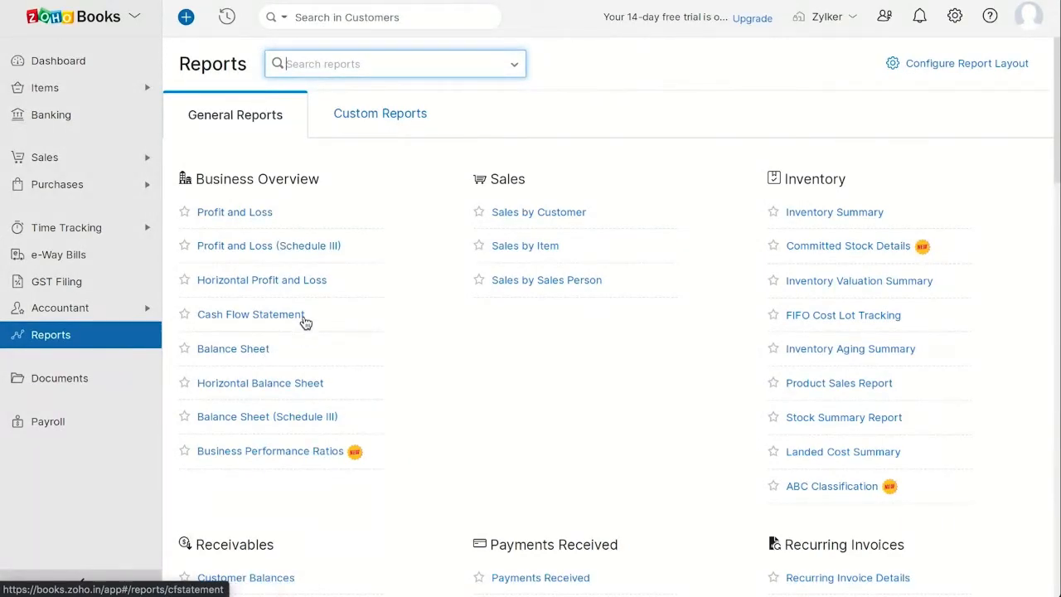
scroll(628, 445, down, 7)
scroll(628, 445, down, 4)
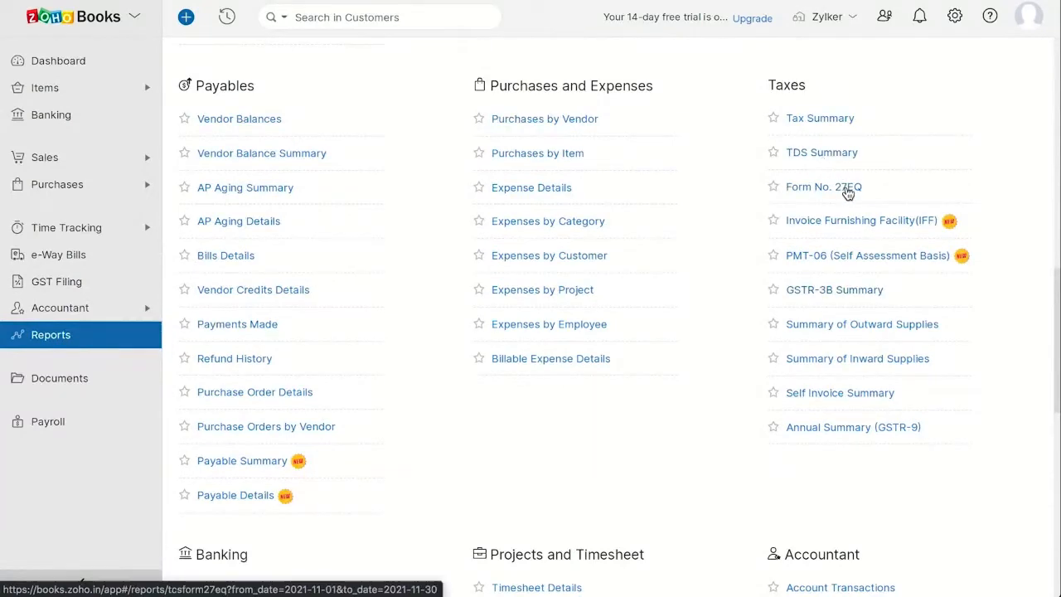
click(836, 121)
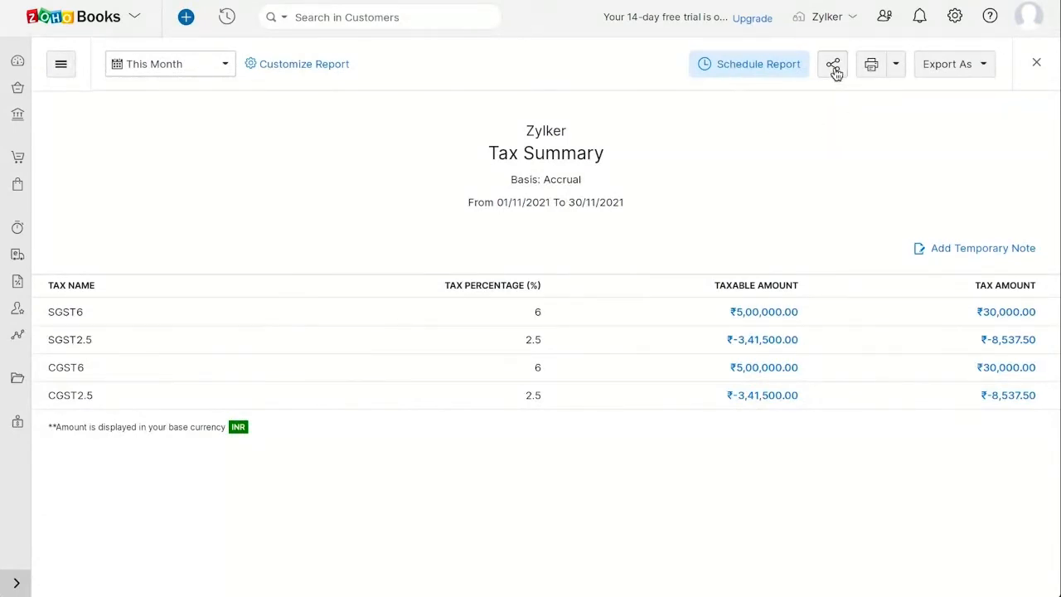
click(982, 70)
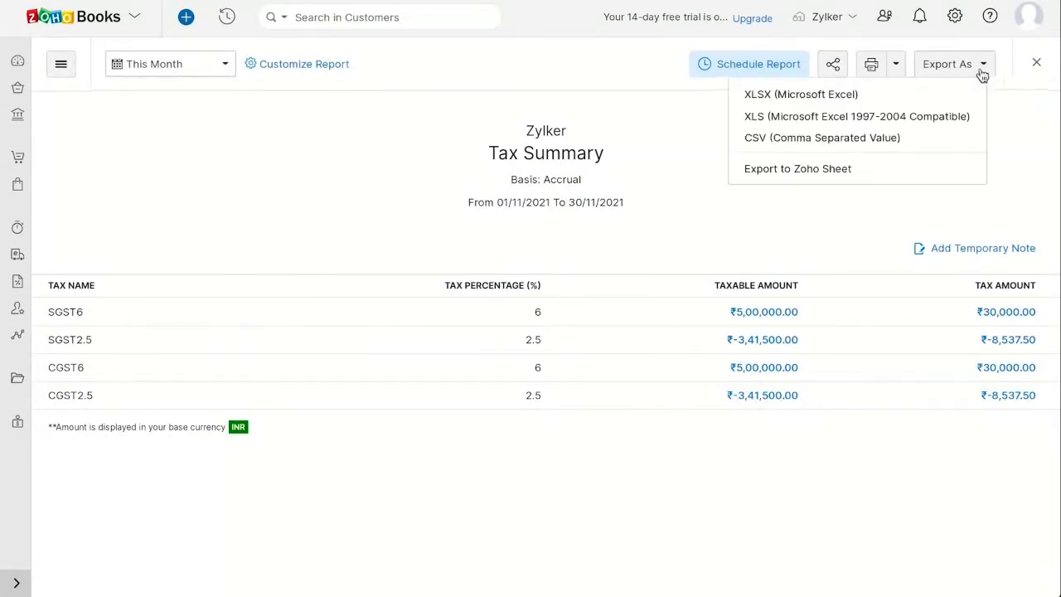
Step: Go to the Files inbox in Documents and agree to the Autoscan terms and conditions
click(17, 379)
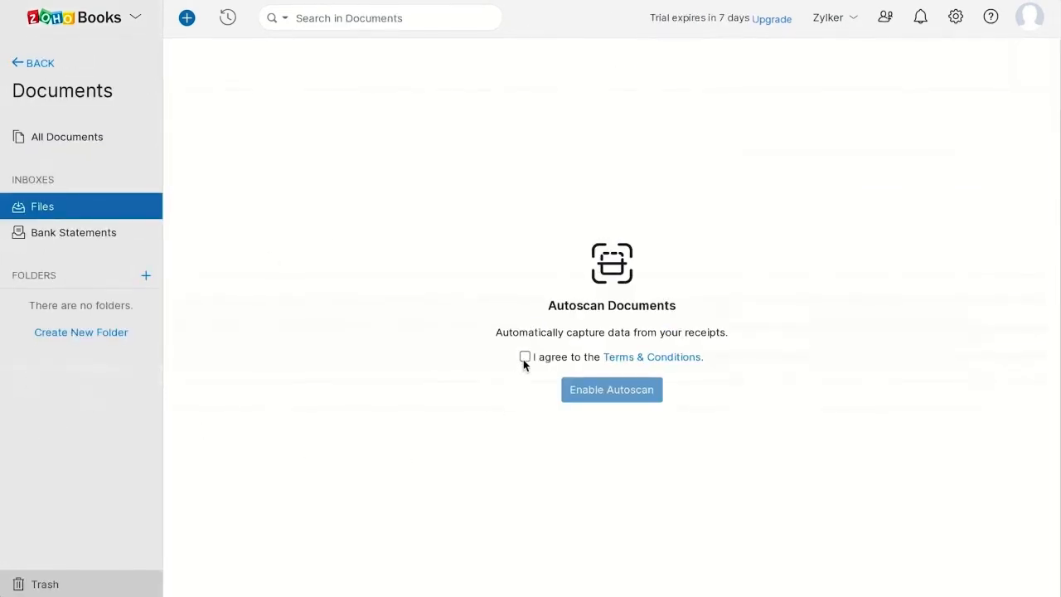
click(524, 356)
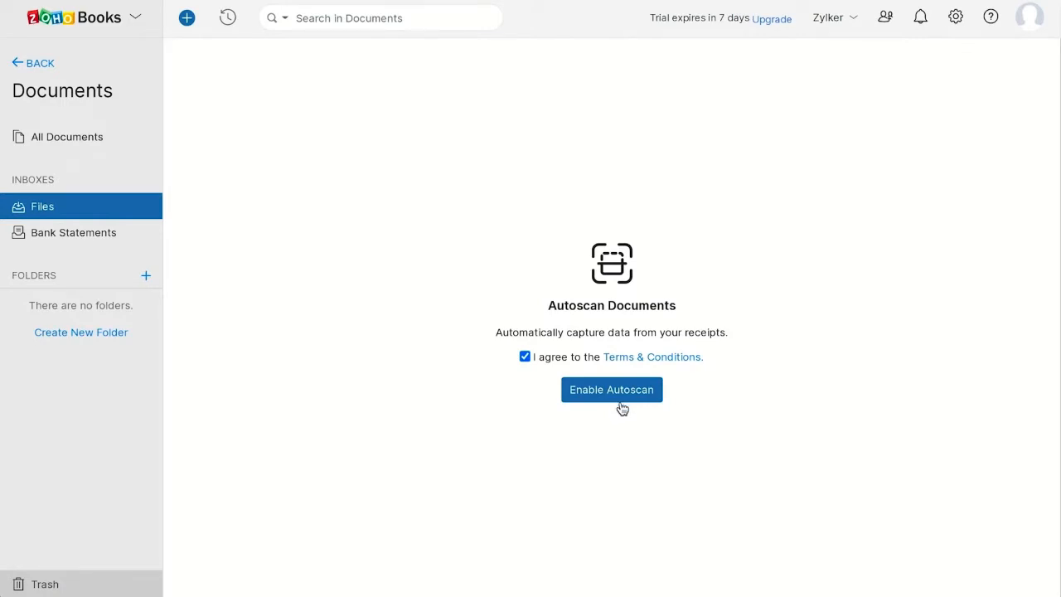
Step: Look through the settings list and start the HSBC setup in the online payments settings for vendor payments
click(956, 23)
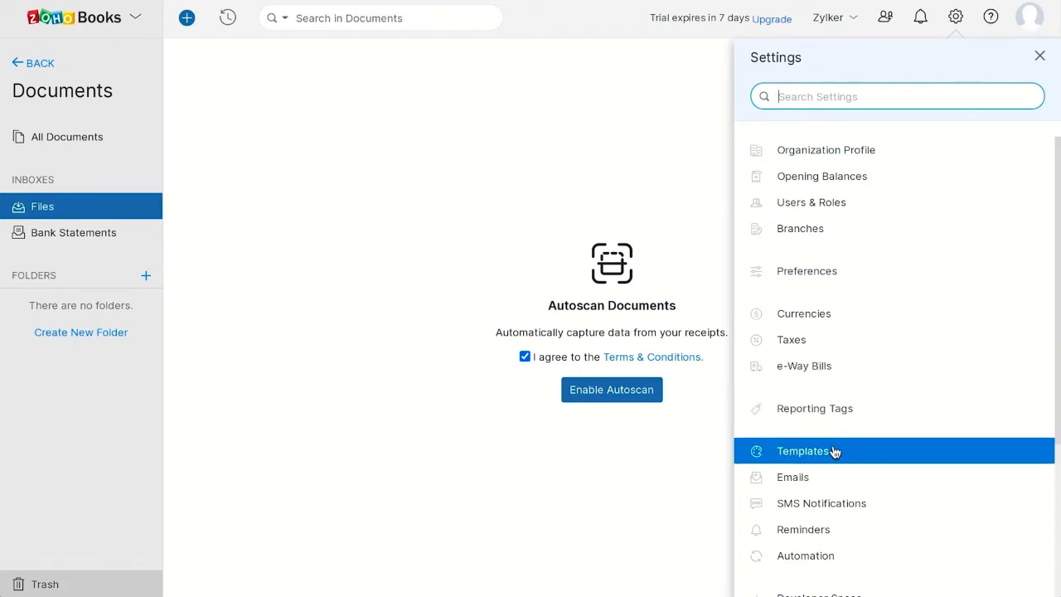
scroll(834, 447, down, 3)
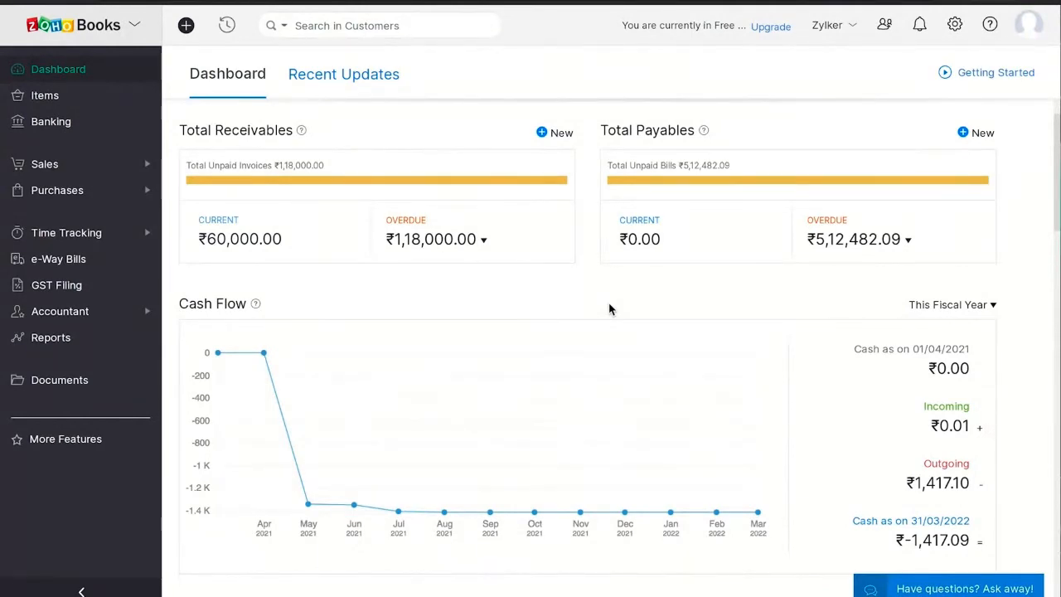
click(955, 25)
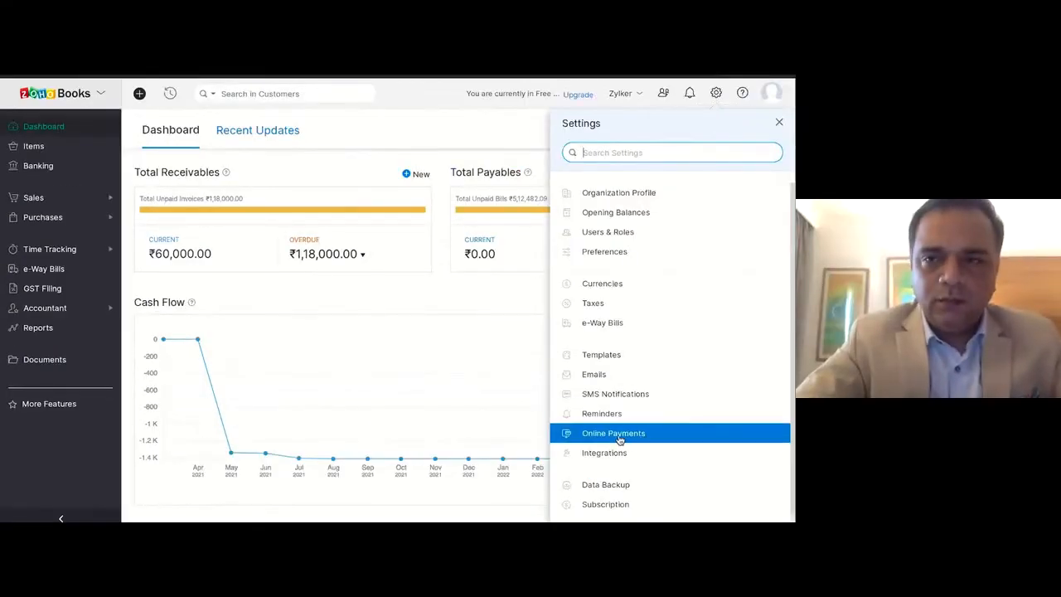
click(821, 478)
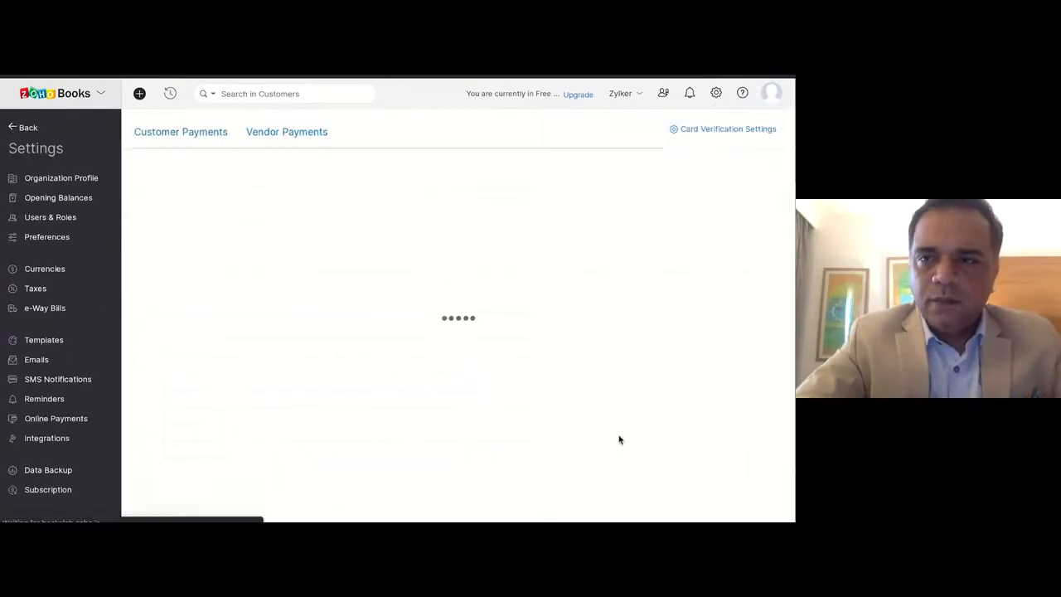
click(276, 139)
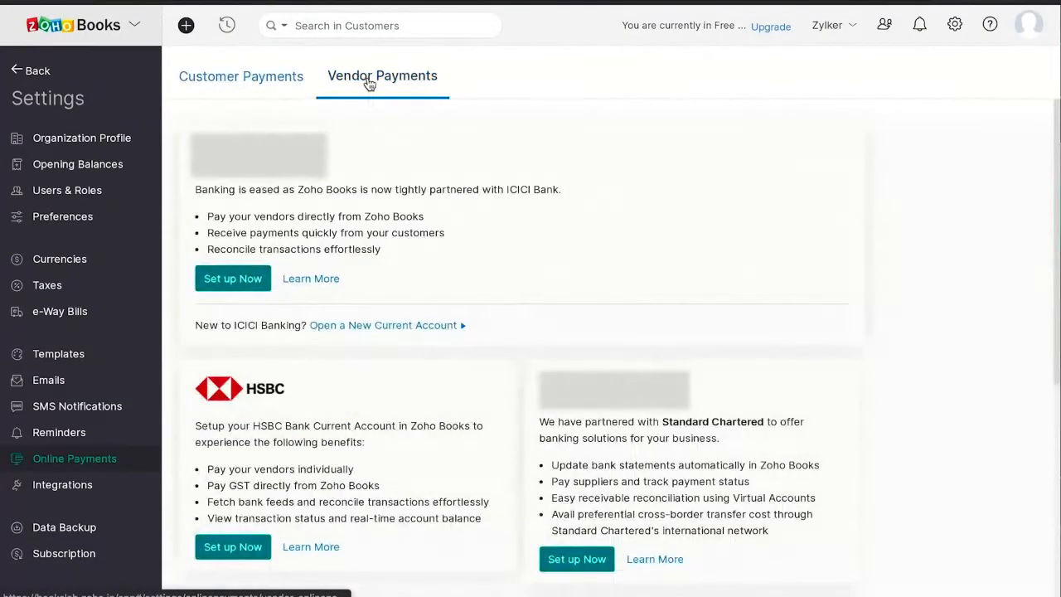
click(249, 554)
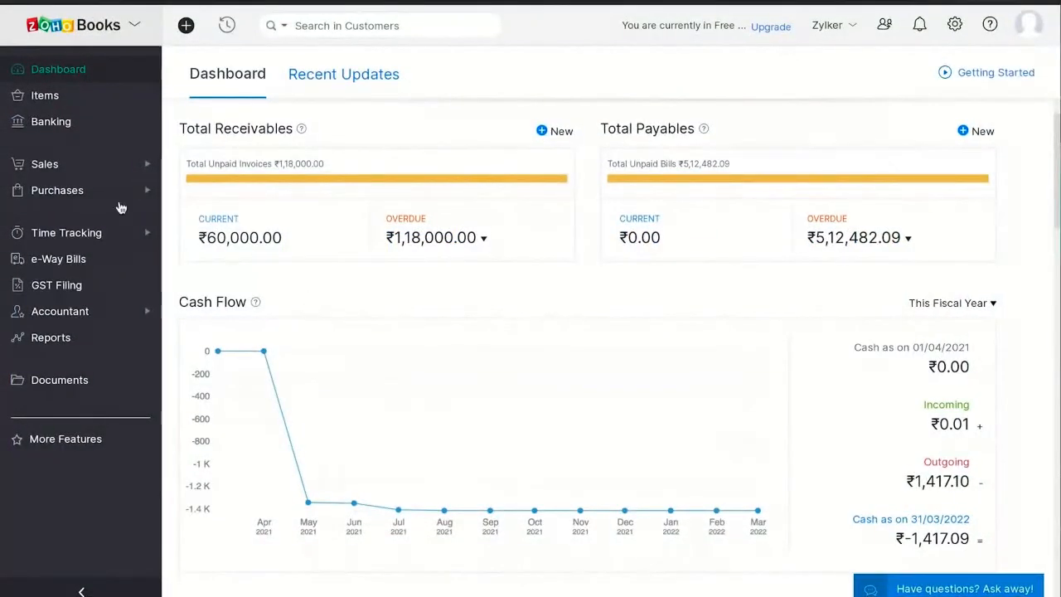
Step: Add a bank account manually in Banking with HSBC Bank Account as the account name
click(61, 129)
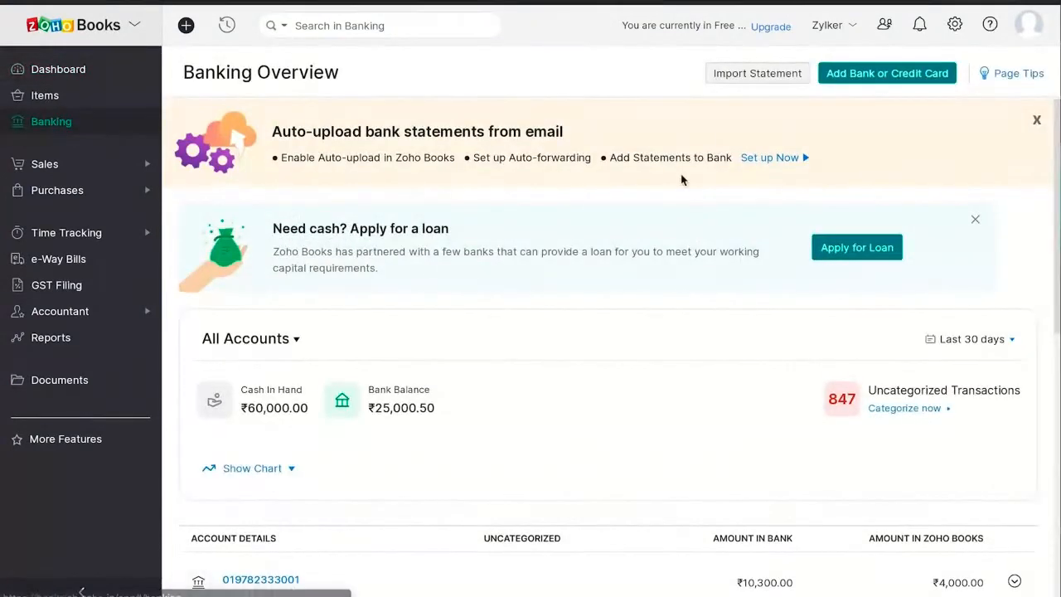
click(864, 78)
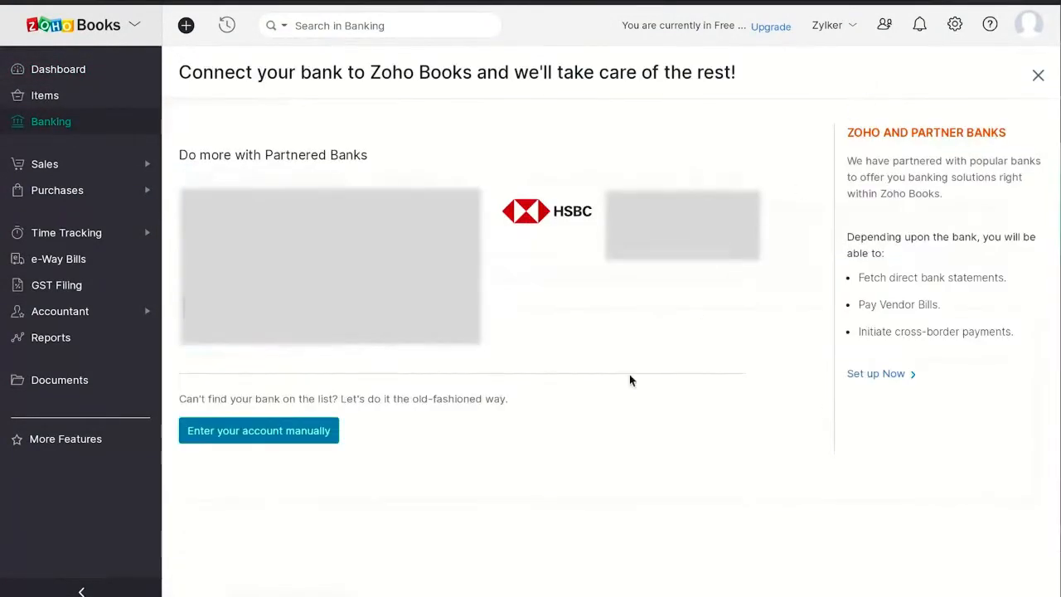
click(245, 438)
text(HSBC Bank Account)
click(312, 298)
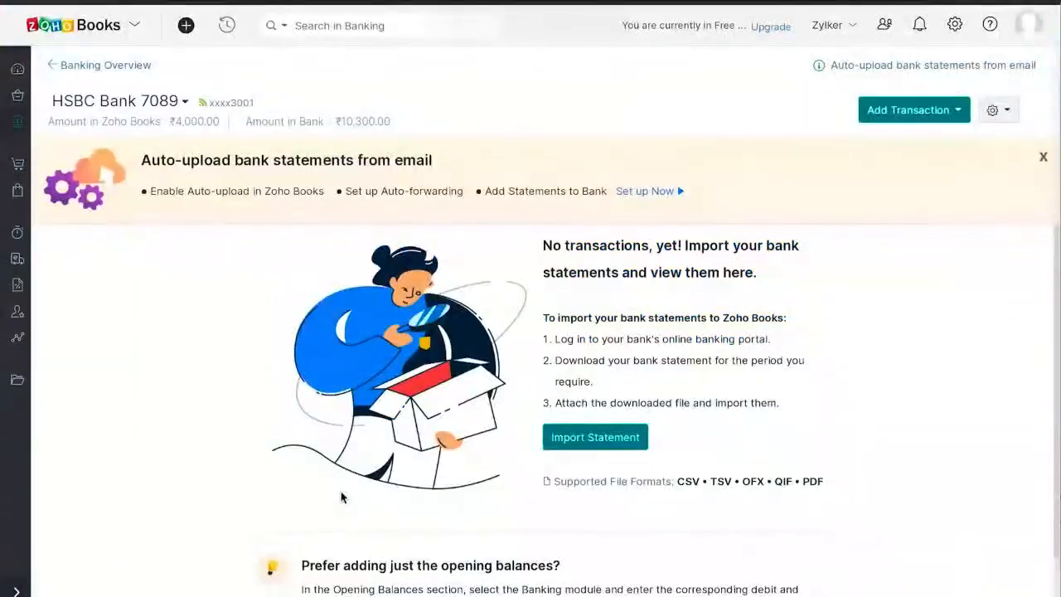
Step: Add a bank account with a start date for fetching HSBC bank feeds in the vendor payments settings
click(955, 24)
click(868, 478)
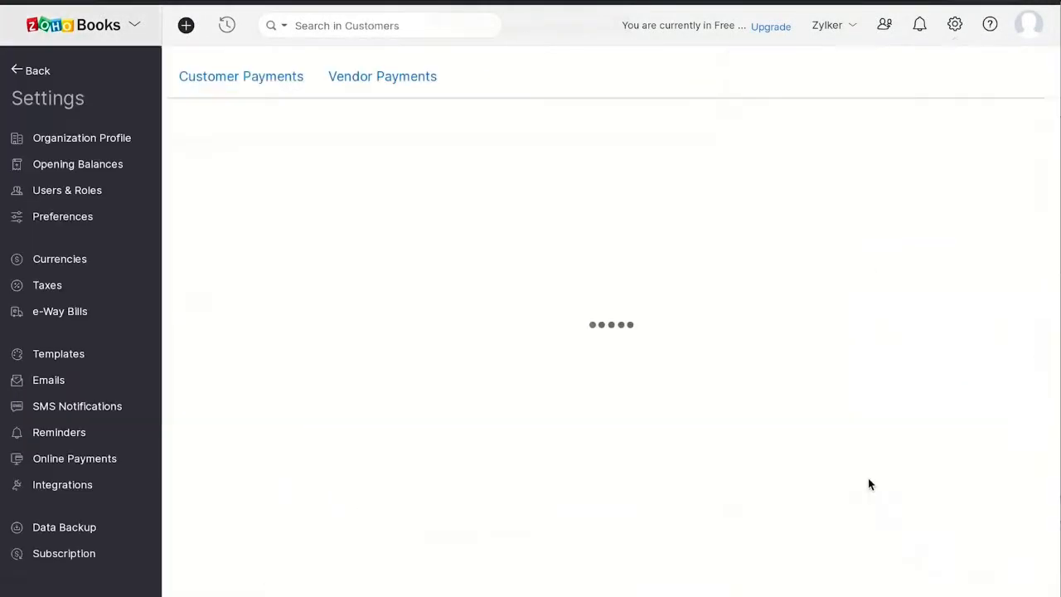
click(416, 83)
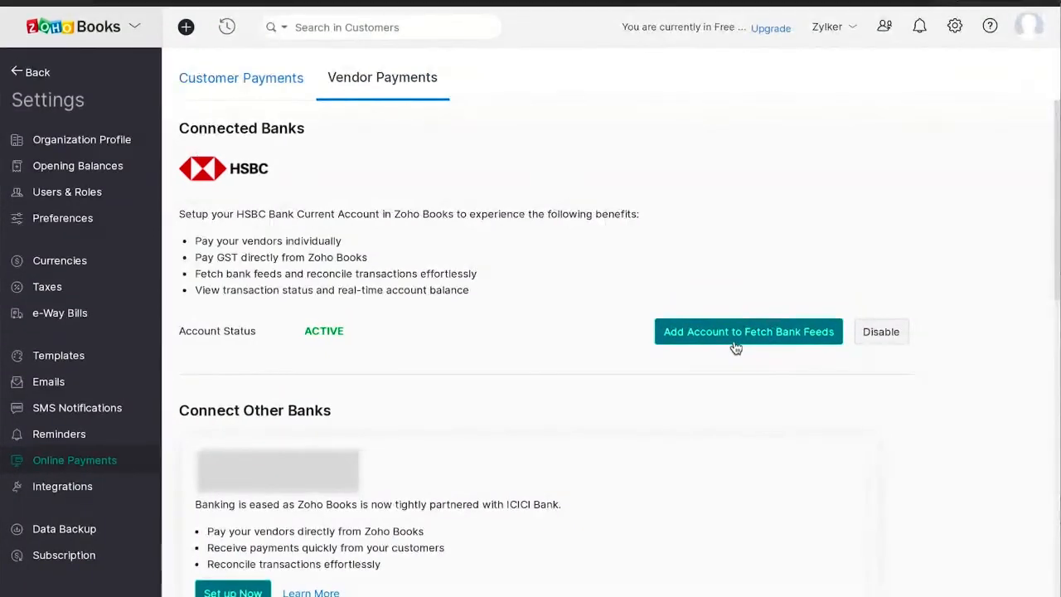
click(736, 340)
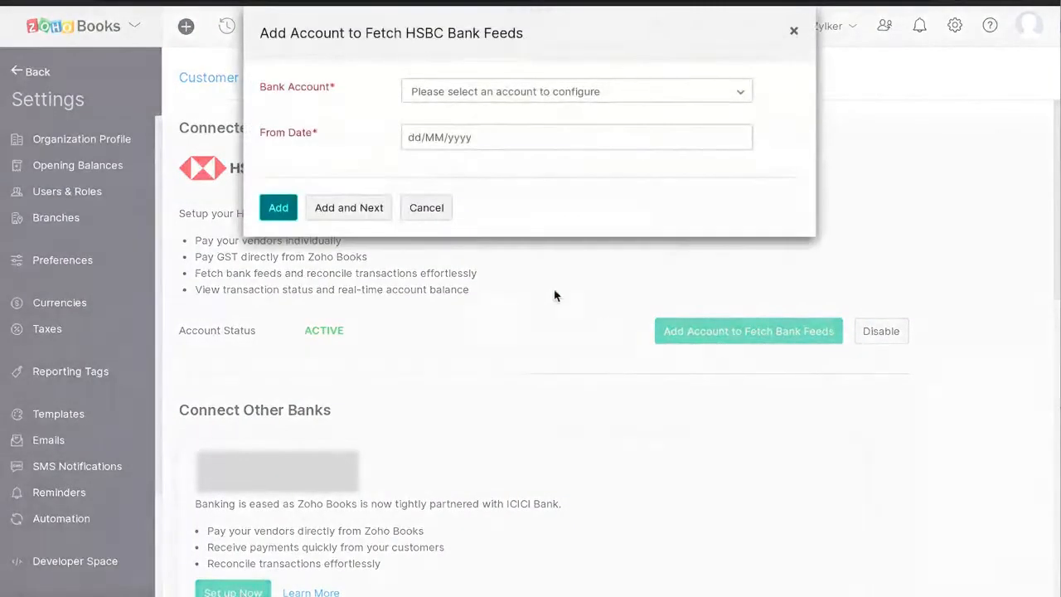
click(456, 96)
click(454, 157)
click(447, 141)
click(531, 337)
click(284, 214)
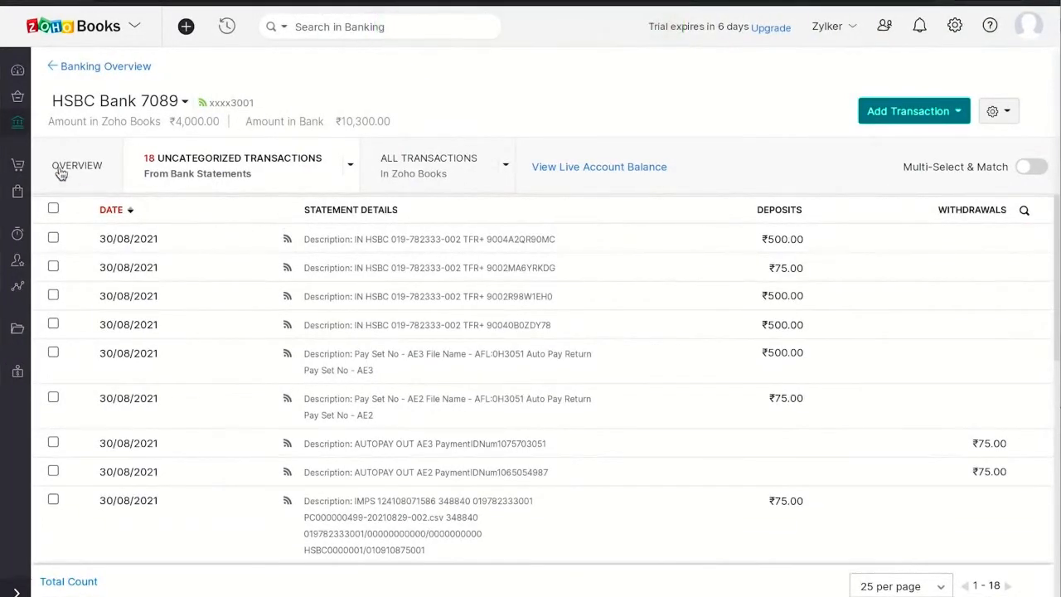
Step: Go to the HSBC Bank 7089 account from the banking overview and view its live account balance
click(17, 129)
scroll(505, 445, down, 2)
click(285, 454)
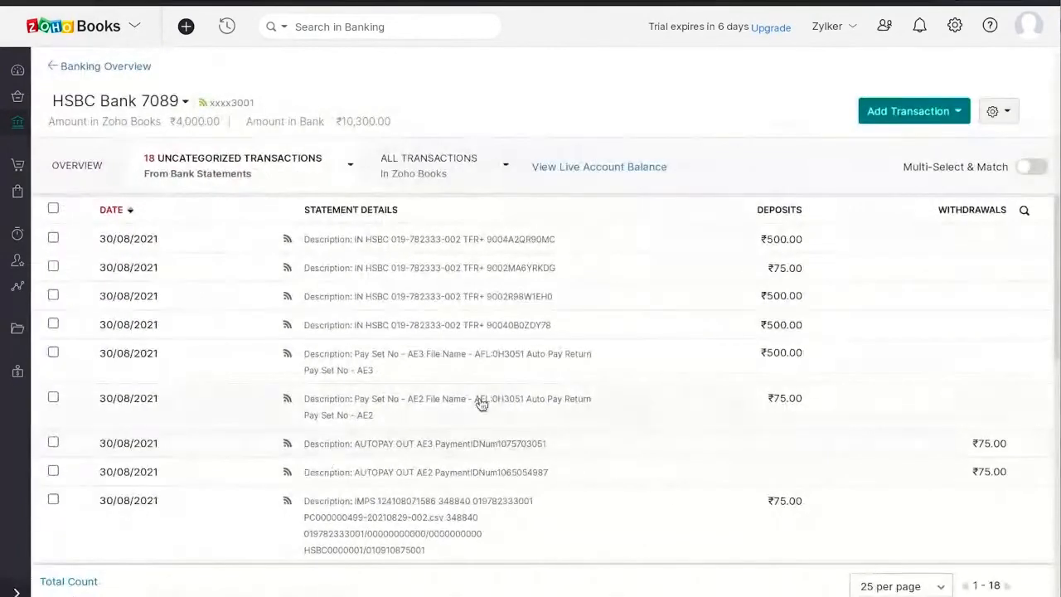
click(600, 170)
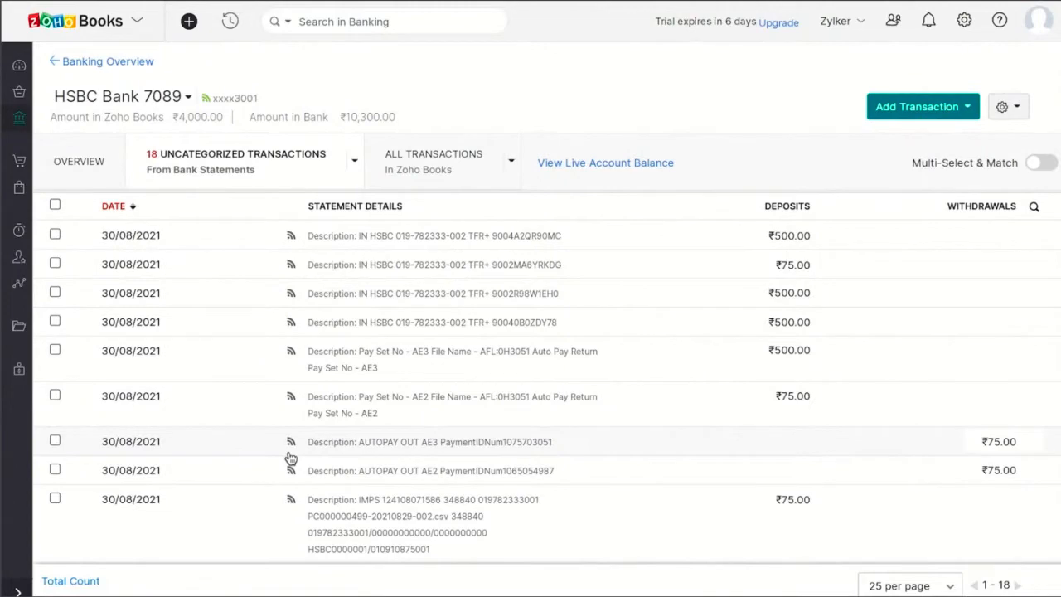
Step: Reopen HSBC Bank 7089 from the banking overview and match the ₹75.00 IMPS withdrawal with its suggested vendor payment
click(18, 118)
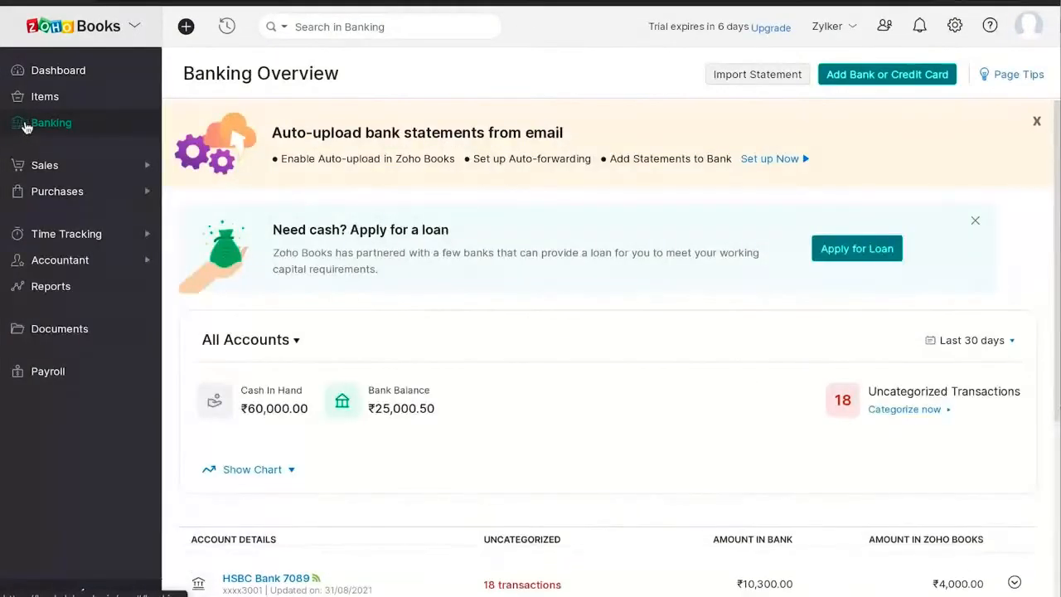
scroll(504, 441, down, 2)
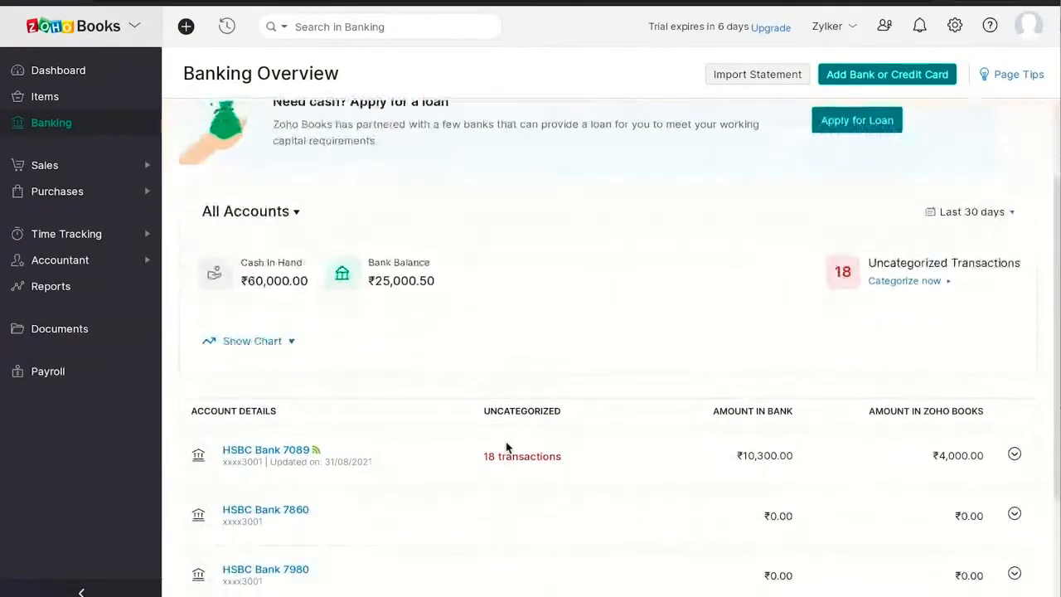
click(286, 456)
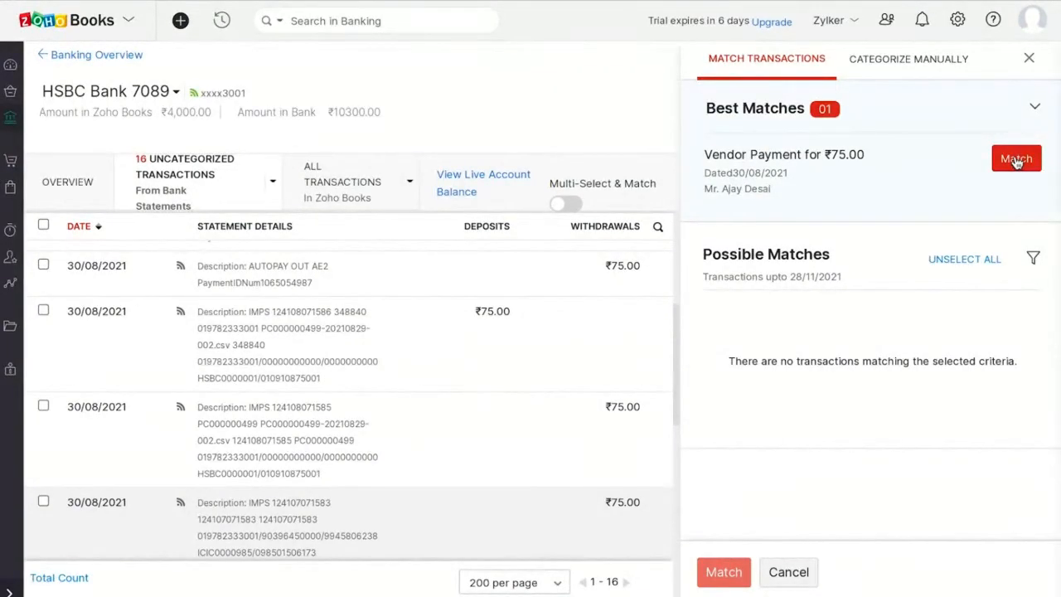
click(1016, 160)
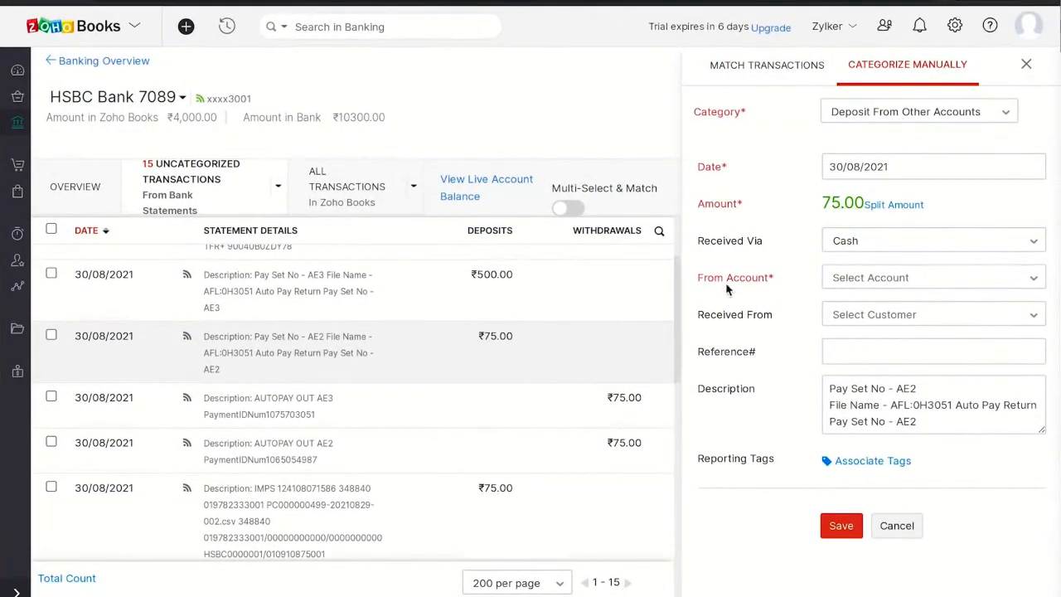
Step: Categorize the ₹75.00 Pay Set No - AE2 deposit as Other Income from the General Income account and save it
click(881, 116)
click(858, 258)
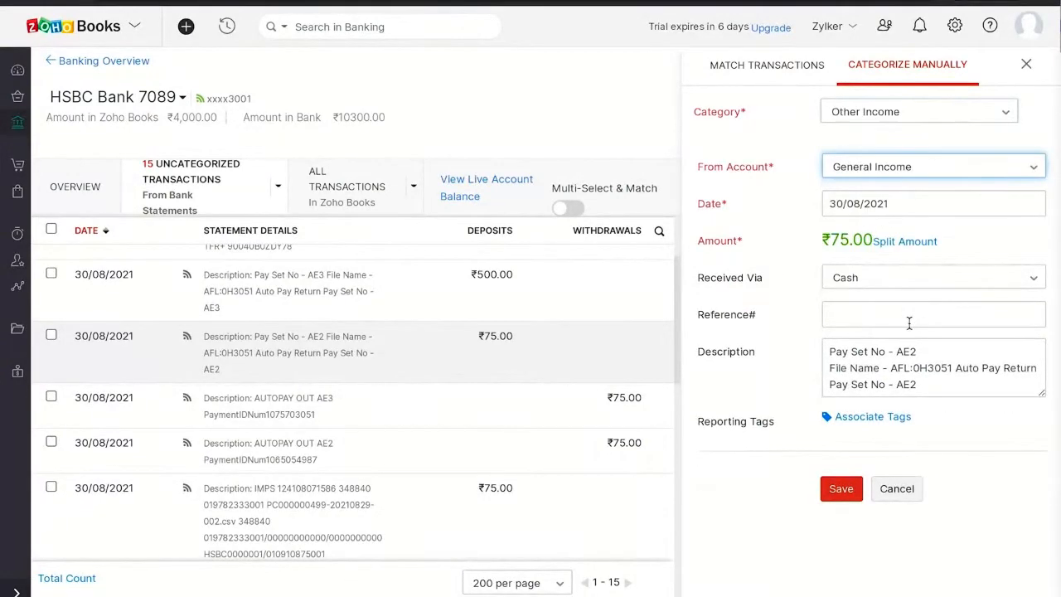
click(841, 489)
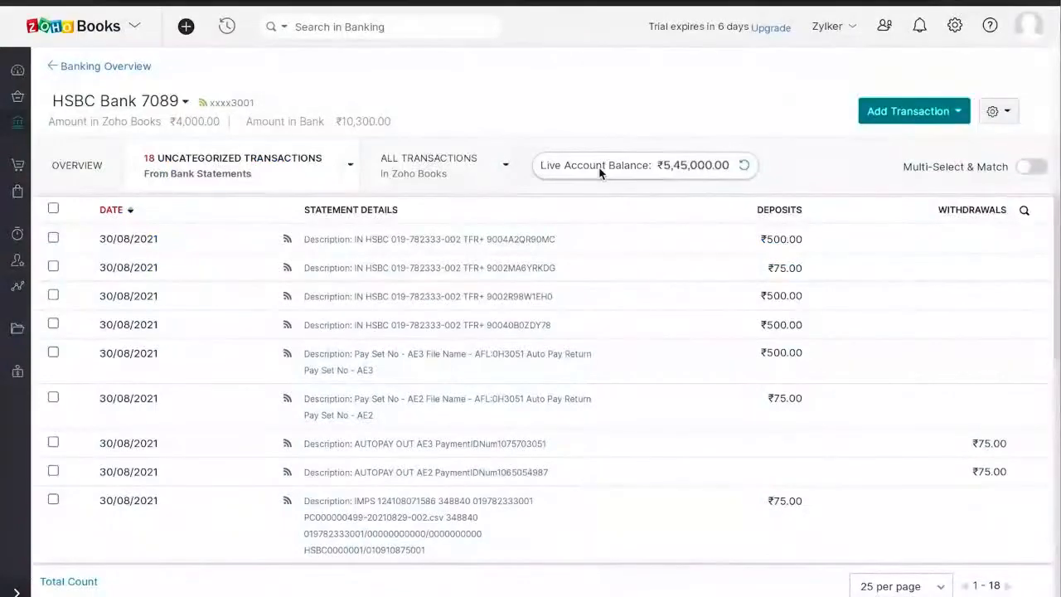
Step: Add bank account details to the active vendor's record with HSBC Bank as the bank name
mouse_move(18, 191)
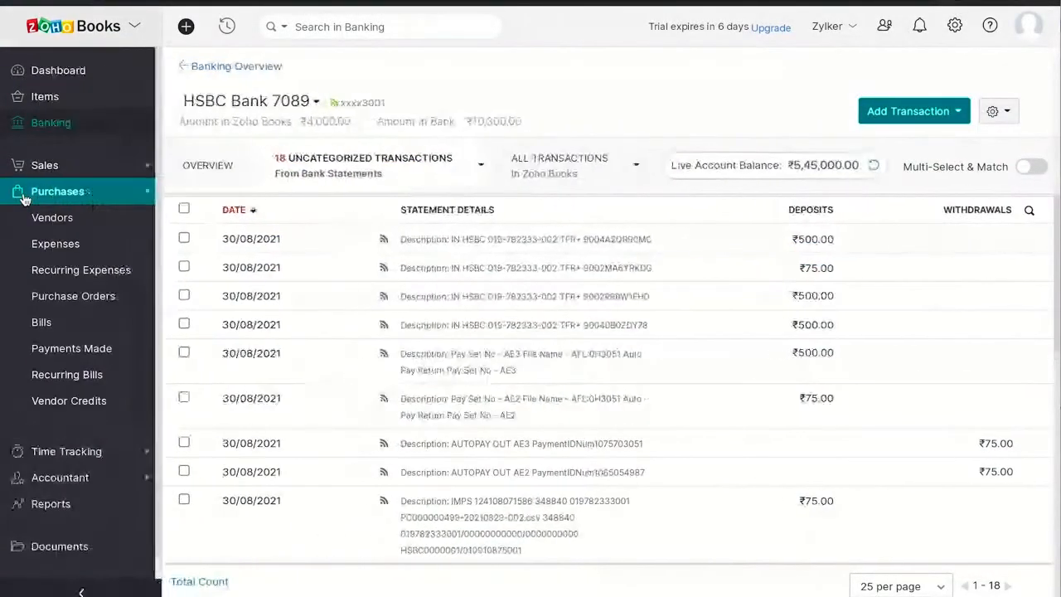
click(46, 218)
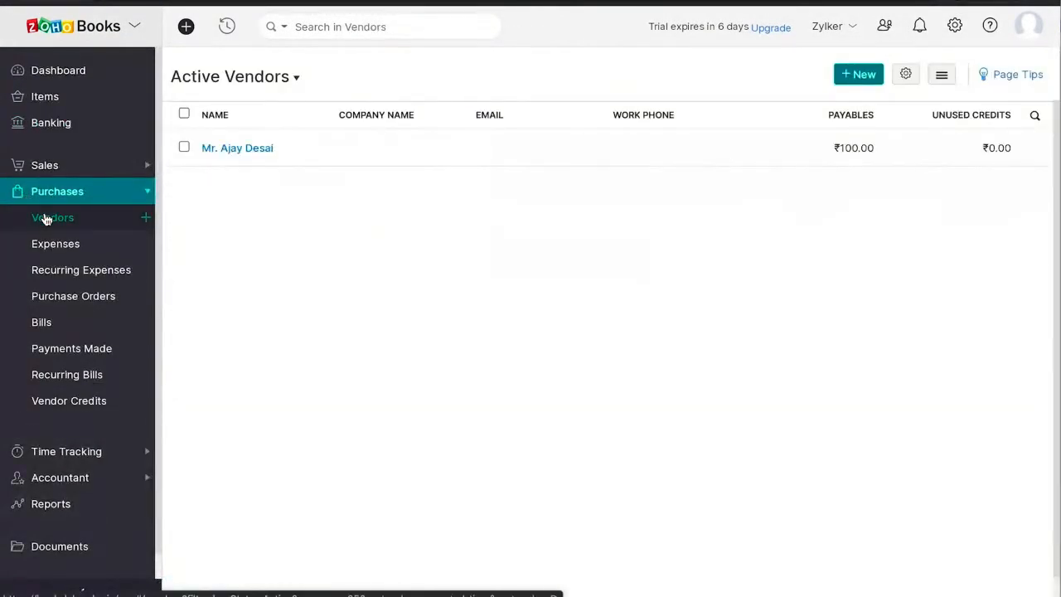
click(240, 149)
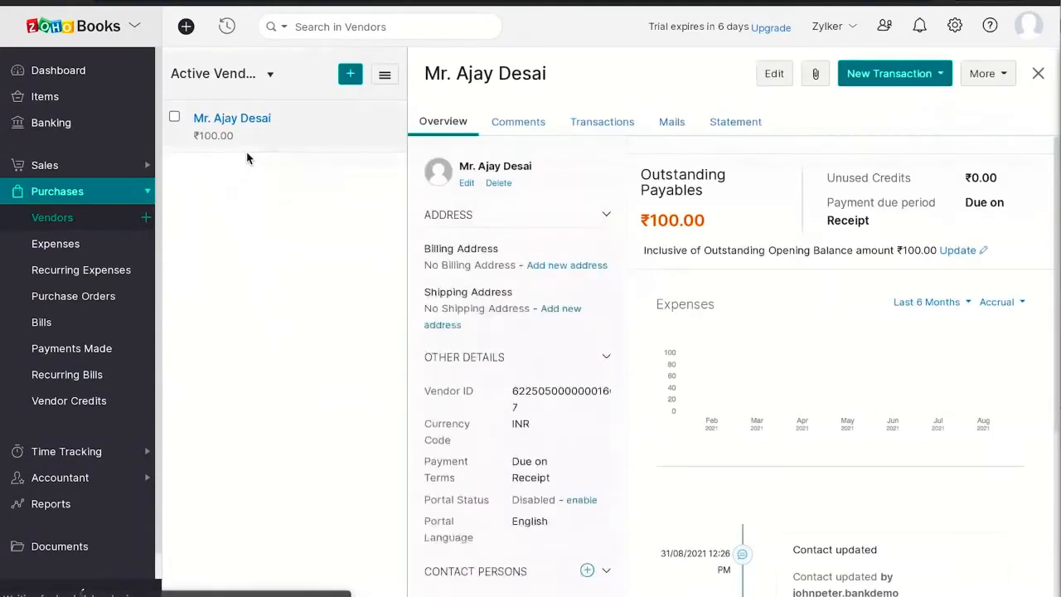
click(985, 76)
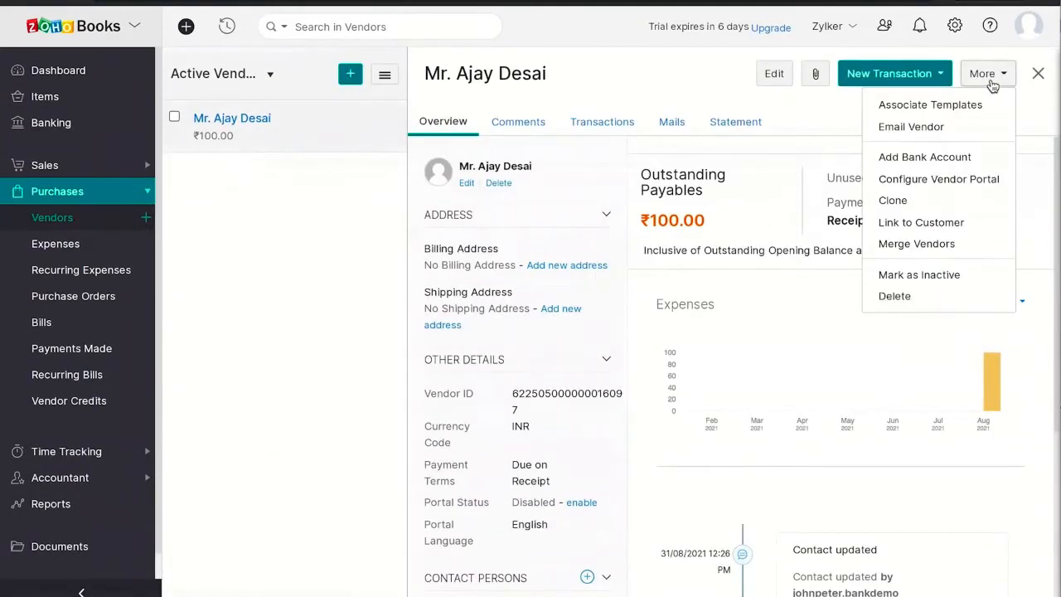
click(920, 156)
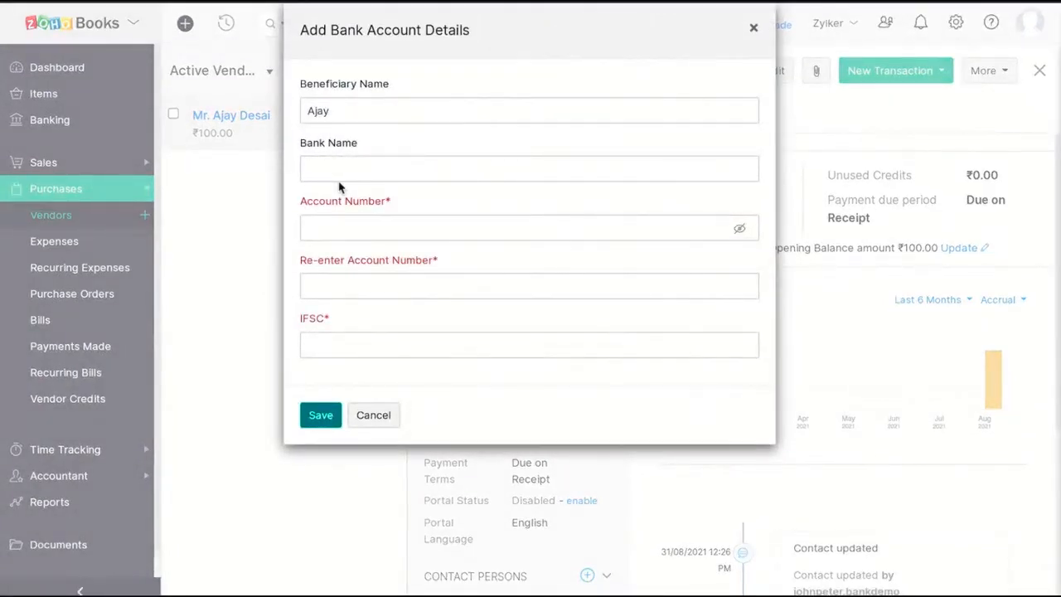
click(331, 170)
text(HSBC Bank)
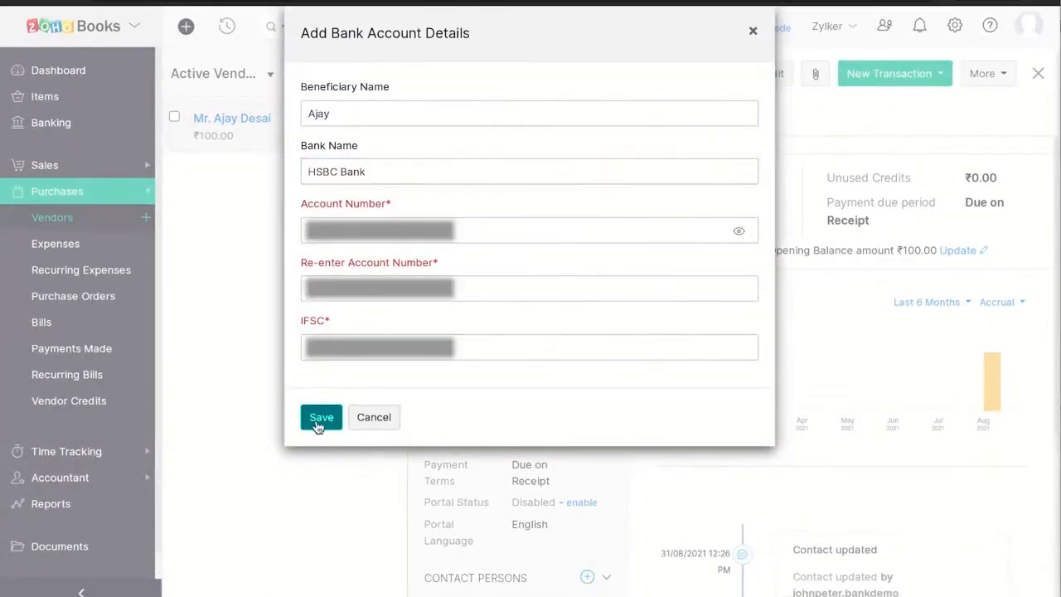
click(315, 420)
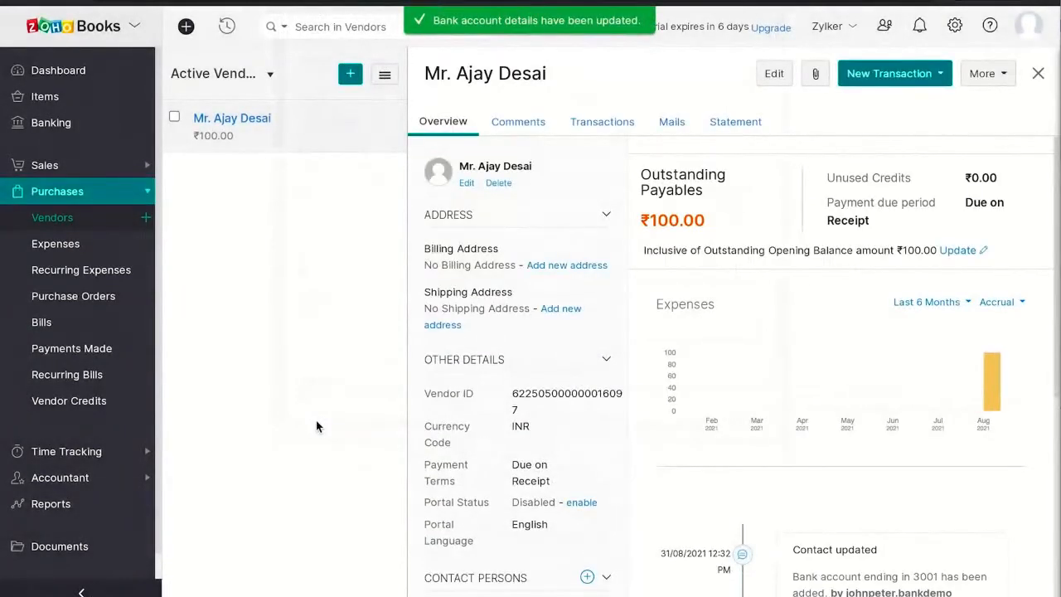
Step: Create a new bill payment in Payments Made for the vendor and set it to be initiated via HSBC
click(91, 352)
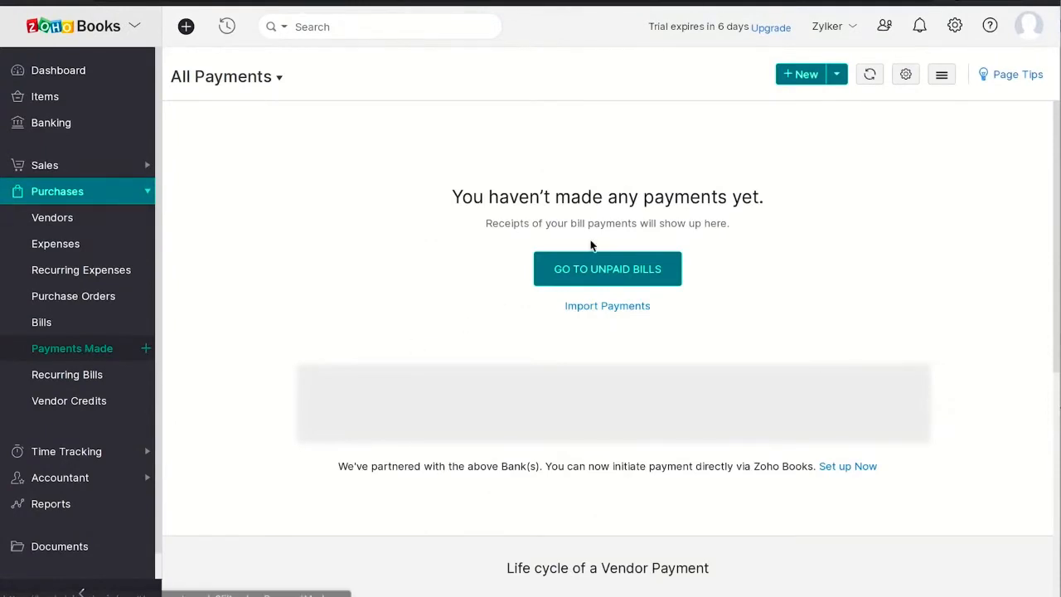
click(800, 78)
click(505, 145)
click(379, 205)
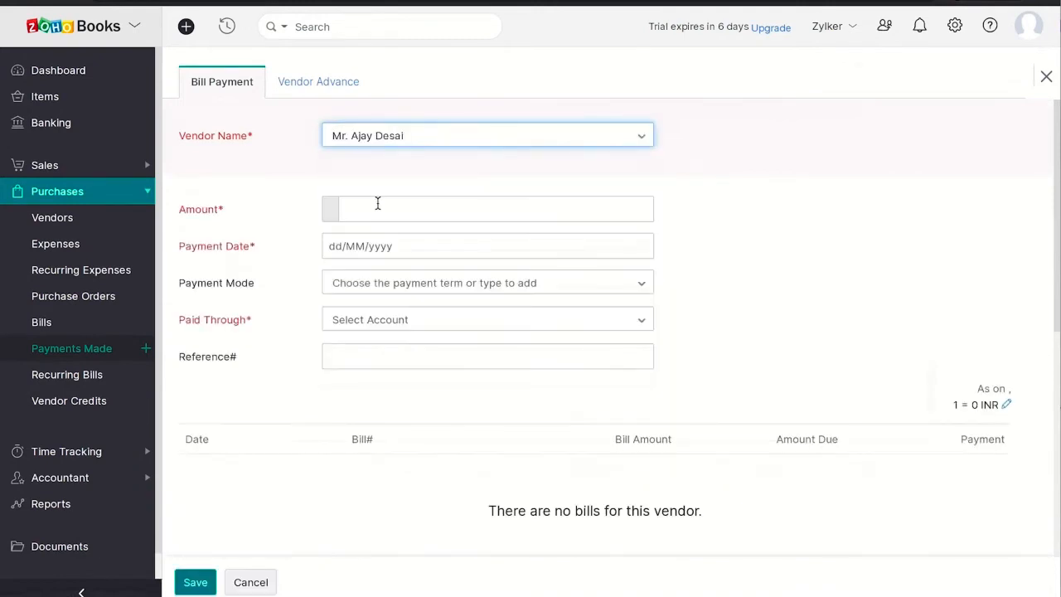
click(327, 167)
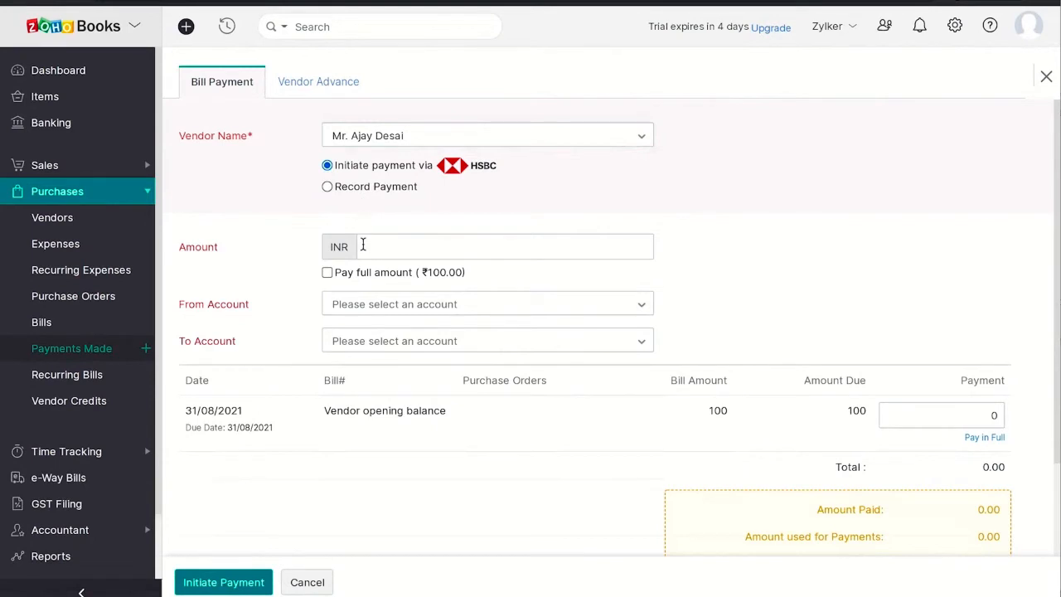
Step: Pay the full ₹100.00 from HSBC Bank 7089 to the vendor's HSBC Bank account
click(327, 273)
click(398, 305)
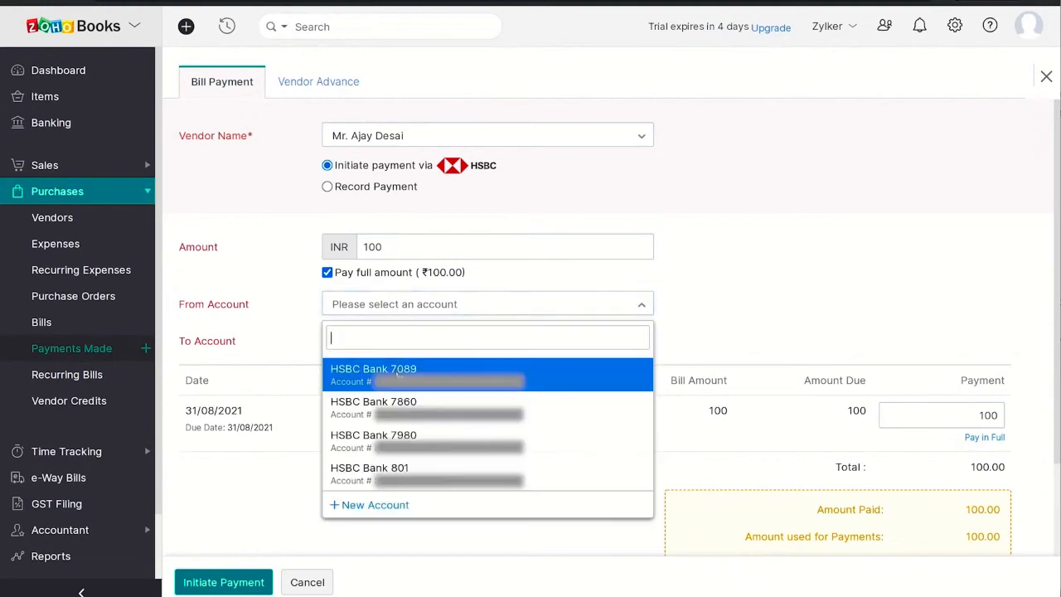
click(398, 374)
click(426, 384)
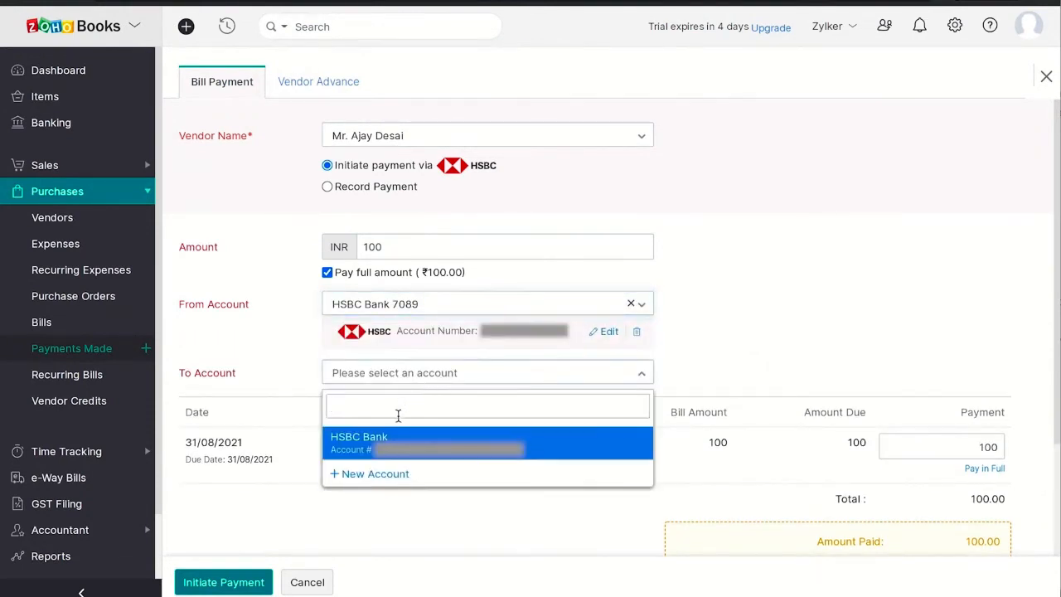
click(394, 440)
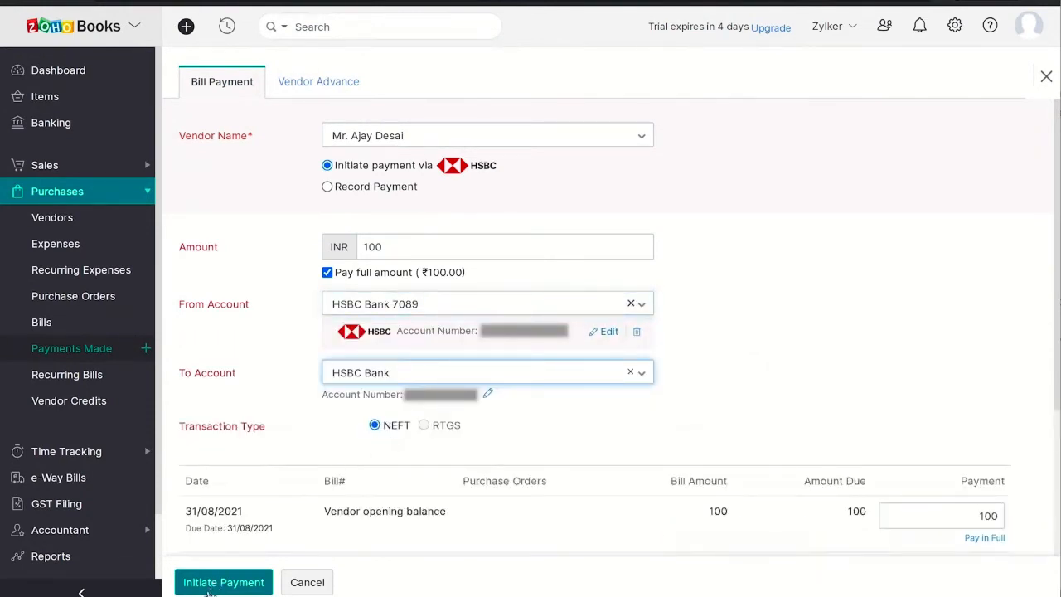
Step: Initiate the vendor payment and authorize it with the secret PIN
click(210, 587)
text(12345)
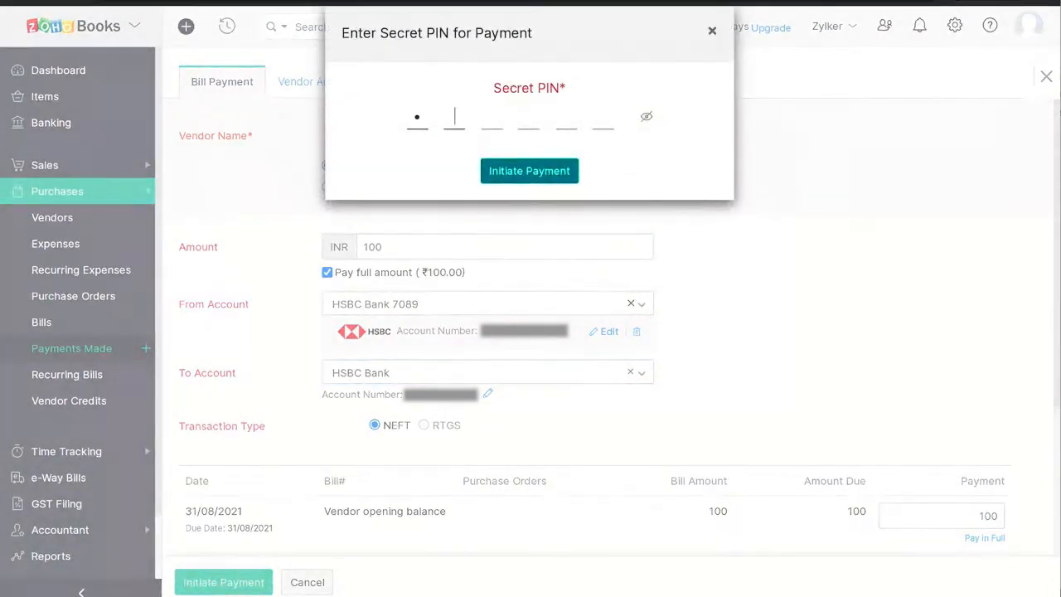
text(6)
click(539, 181)
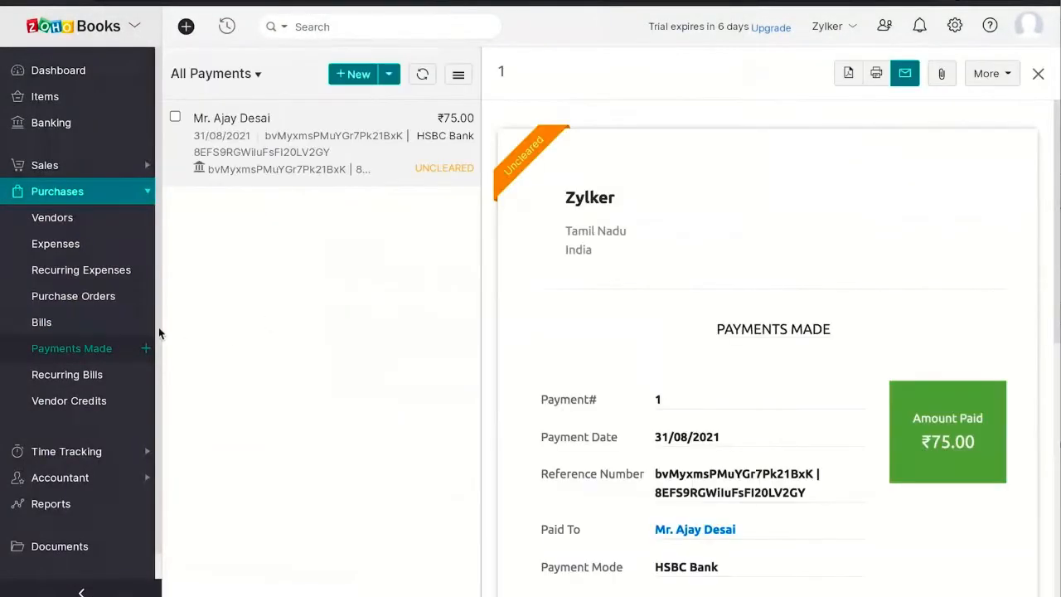
Step: Pay Bill file 01 in full via HSBC, ₹13.50 from HSBC Bank 801 by NEFT, and authorize the payment with the secret PIN
click(87, 330)
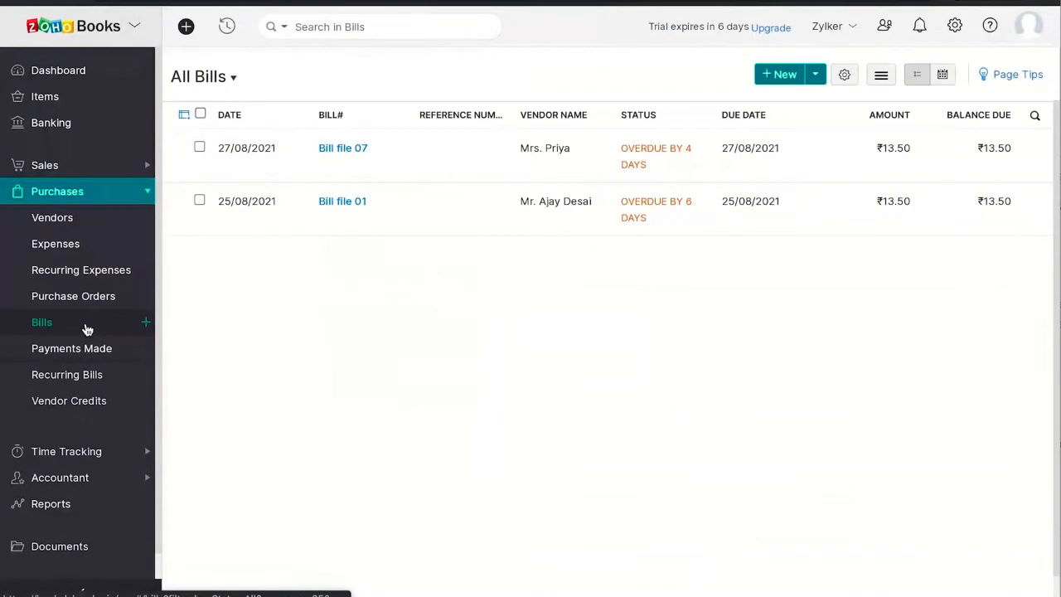
click(384, 218)
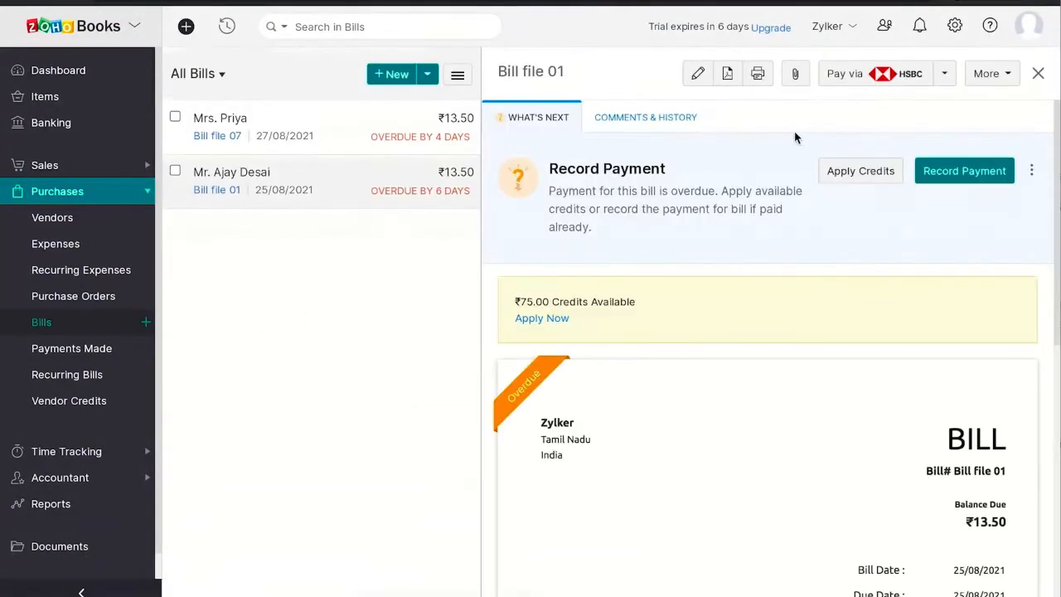
click(858, 80)
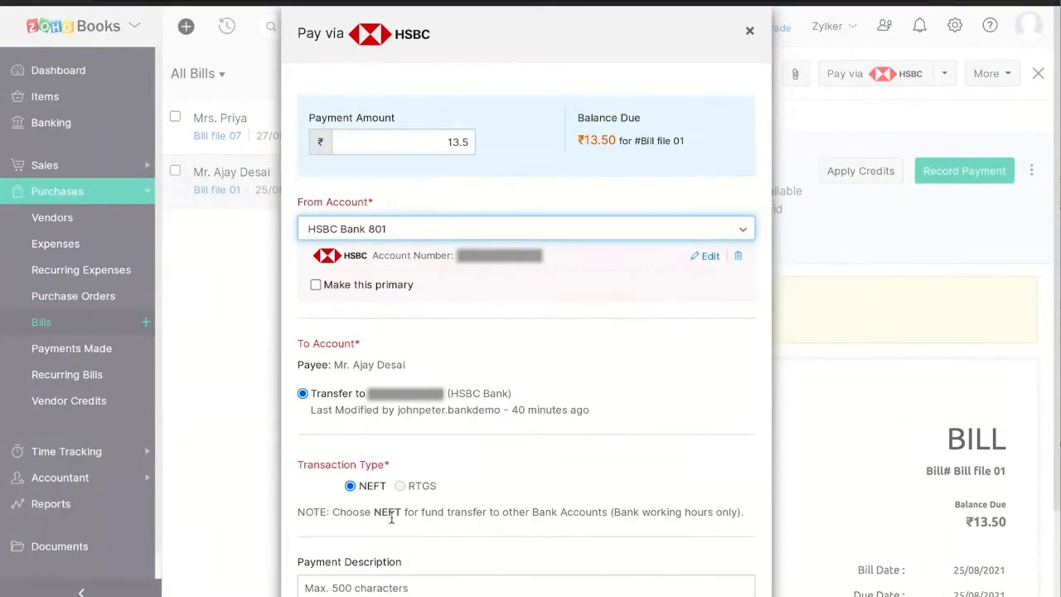
scroll(415, 504, down, 2)
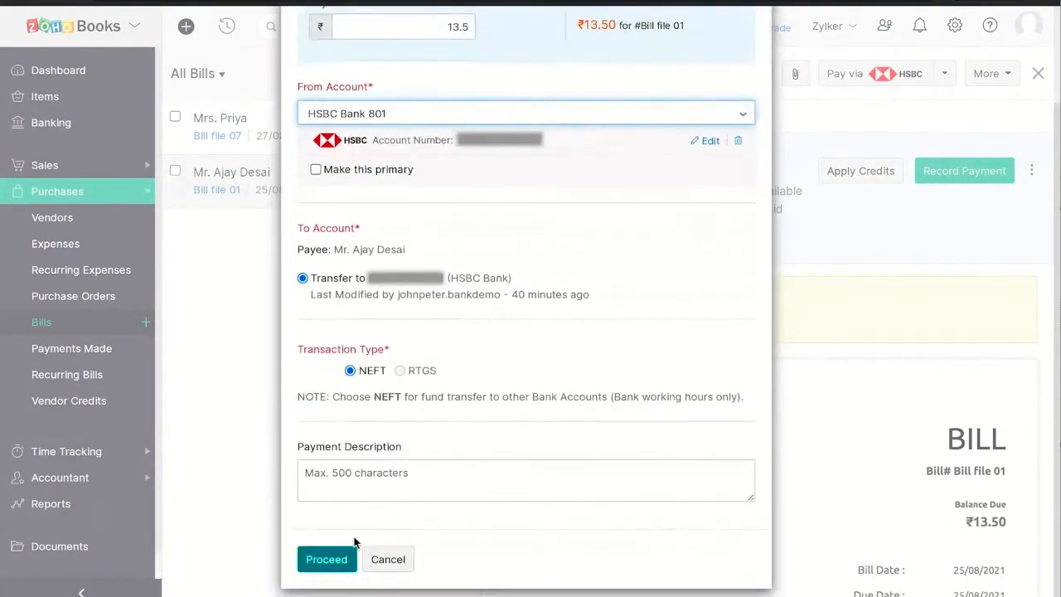
click(331, 560)
text(123456)
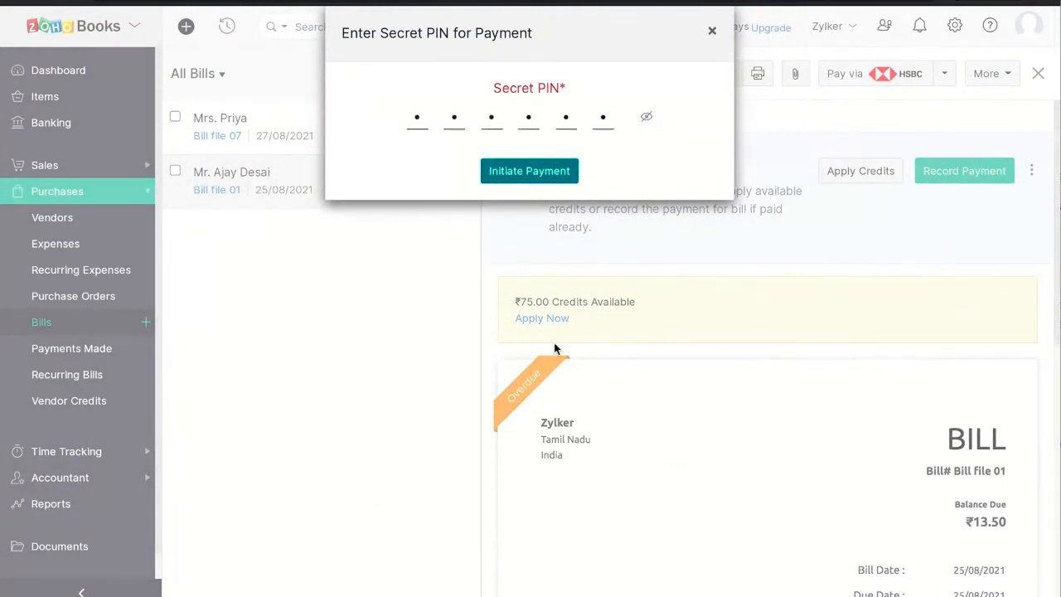
click(526, 177)
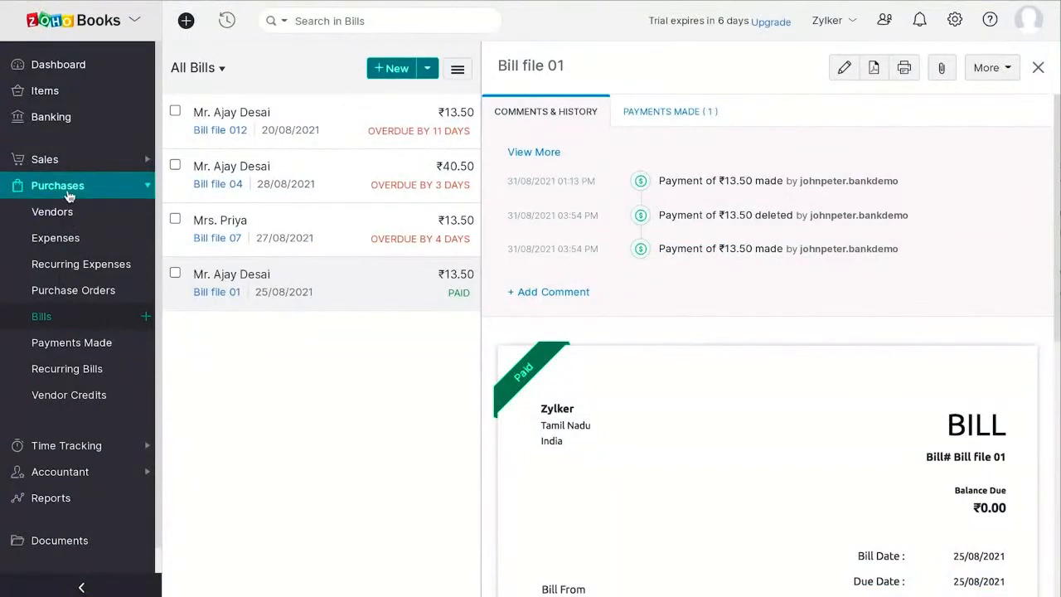
Step: Select Bill file 07 and Bill file 04 in the bills list and start a combined payment via HSBC
click(59, 319)
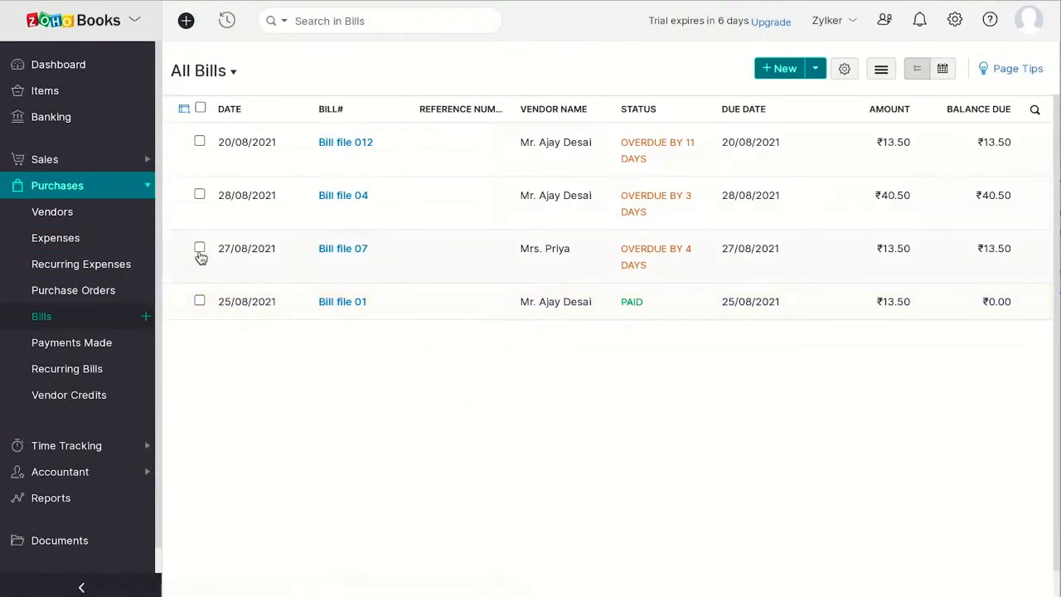
click(199, 248)
click(185, 198)
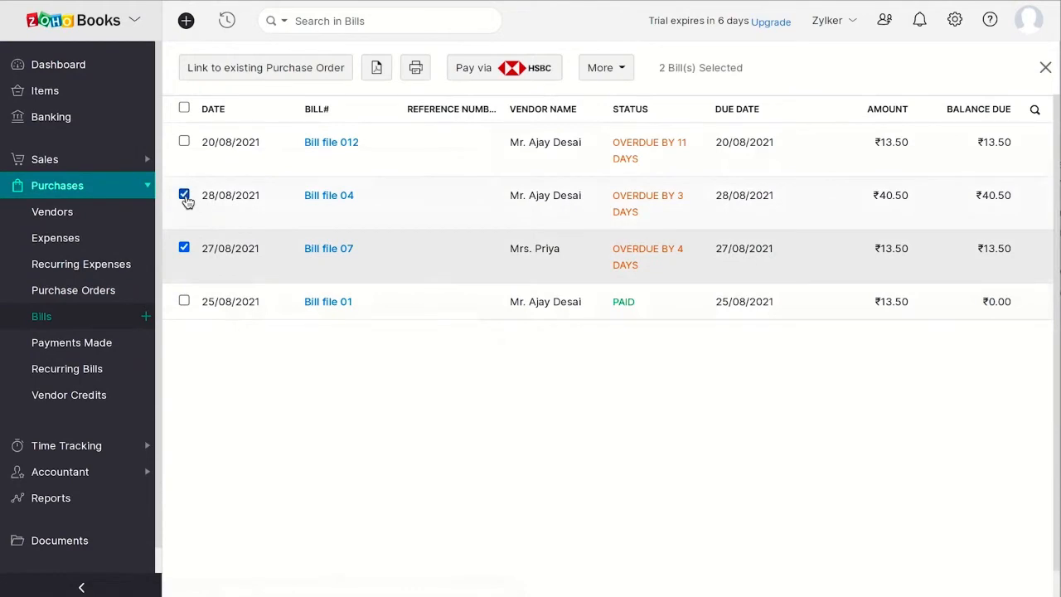
click(513, 75)
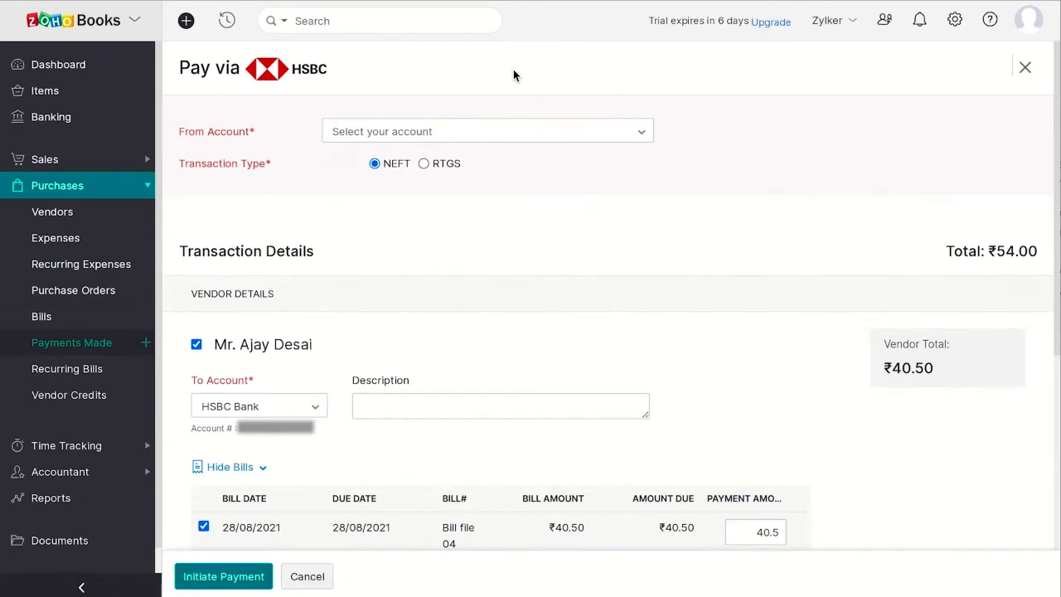
Step: Set HSBC Bank 7089 as the paying account and keep HSBC Bank as the receiving account for Bill file 04's vendor
click(438, 133)
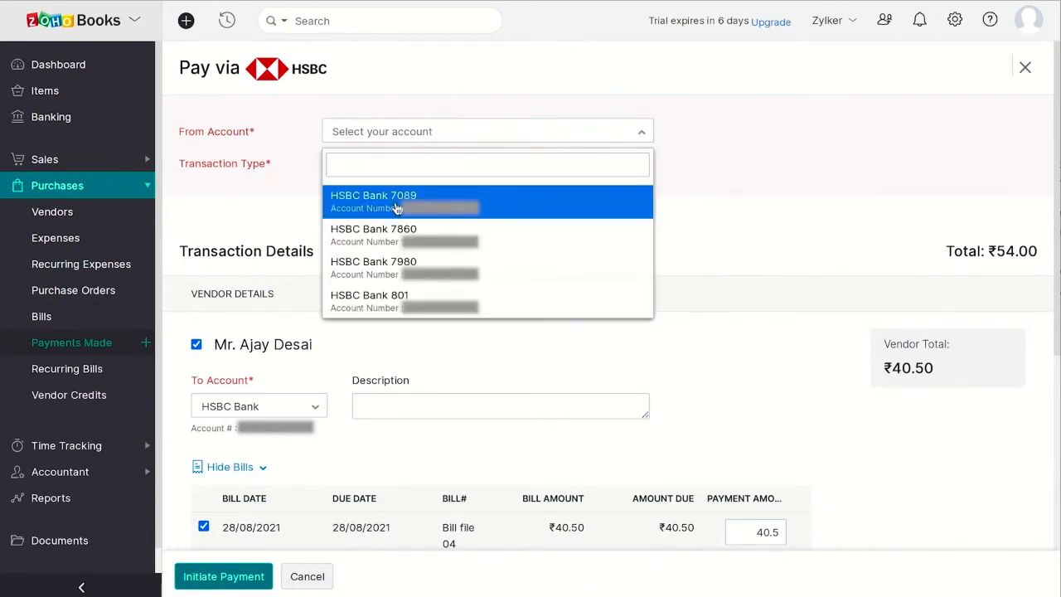
click(397, 206)
scroll(420, 320, down, 3)
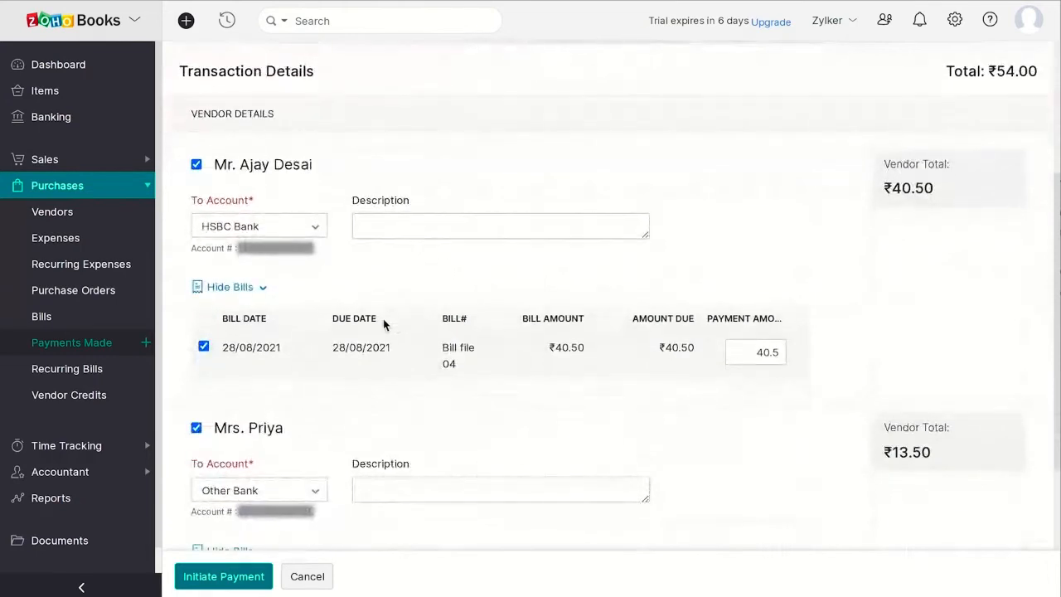
click(307, 238)
click(277, 297)
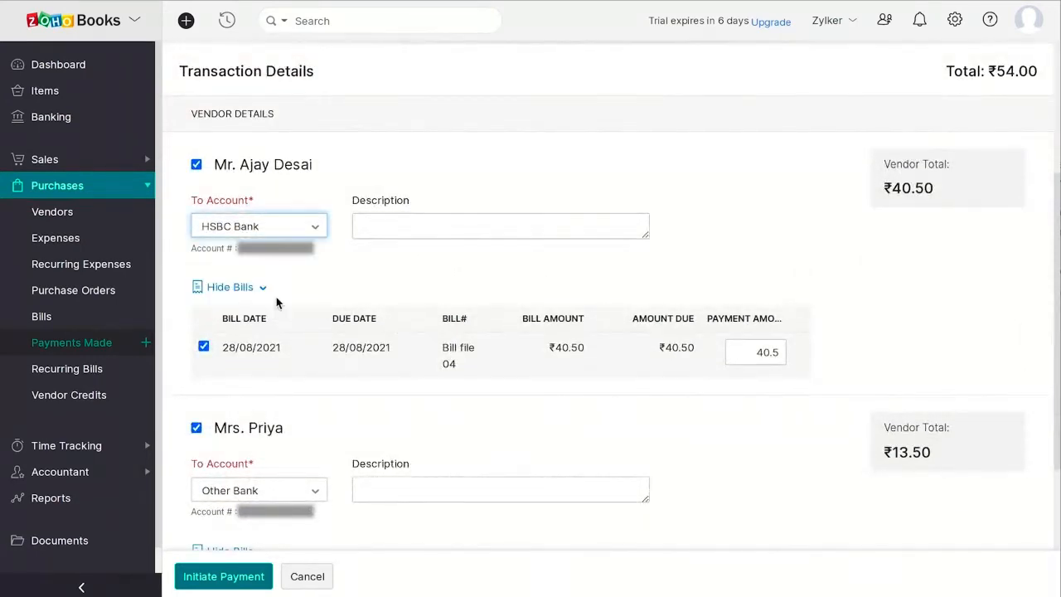
scroll(358, 284, down, 2)
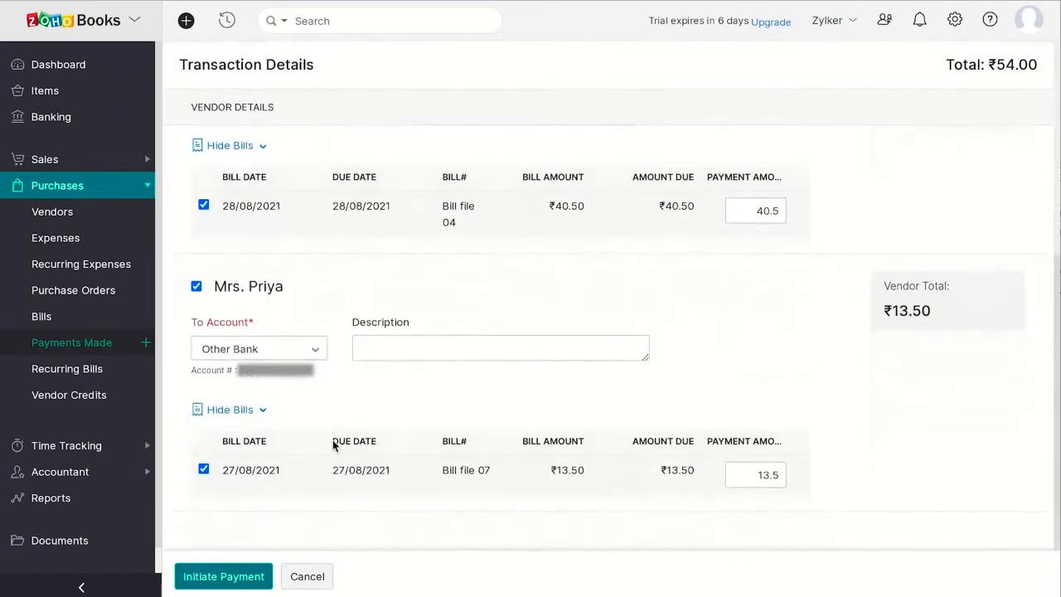
Step: Initiate the combined payment for both bills and authorize it with the secret PIN
click(239, 576)
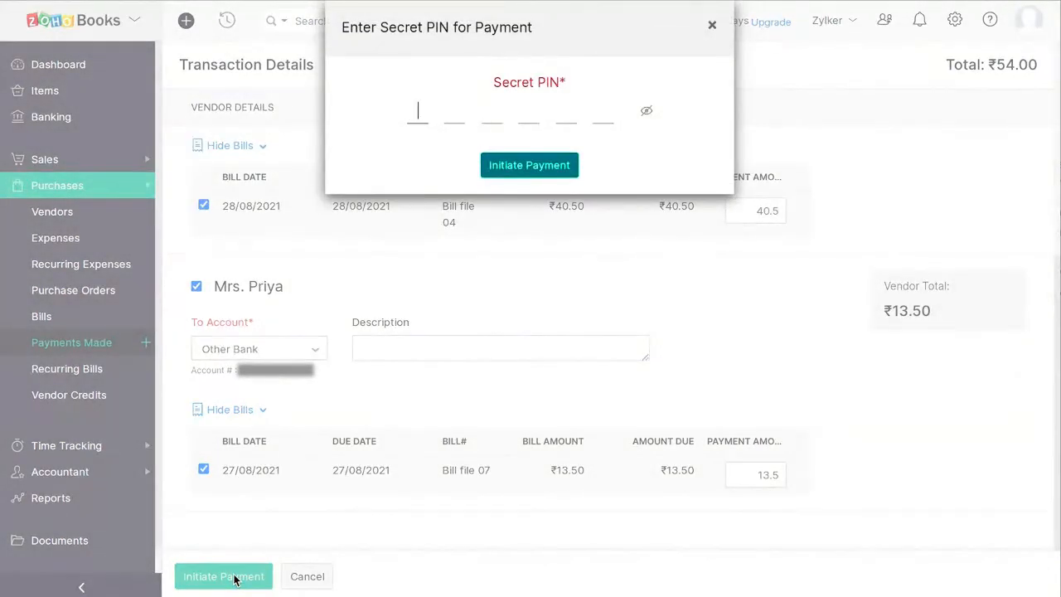
text(1)
text(••••)
click(517, 163)
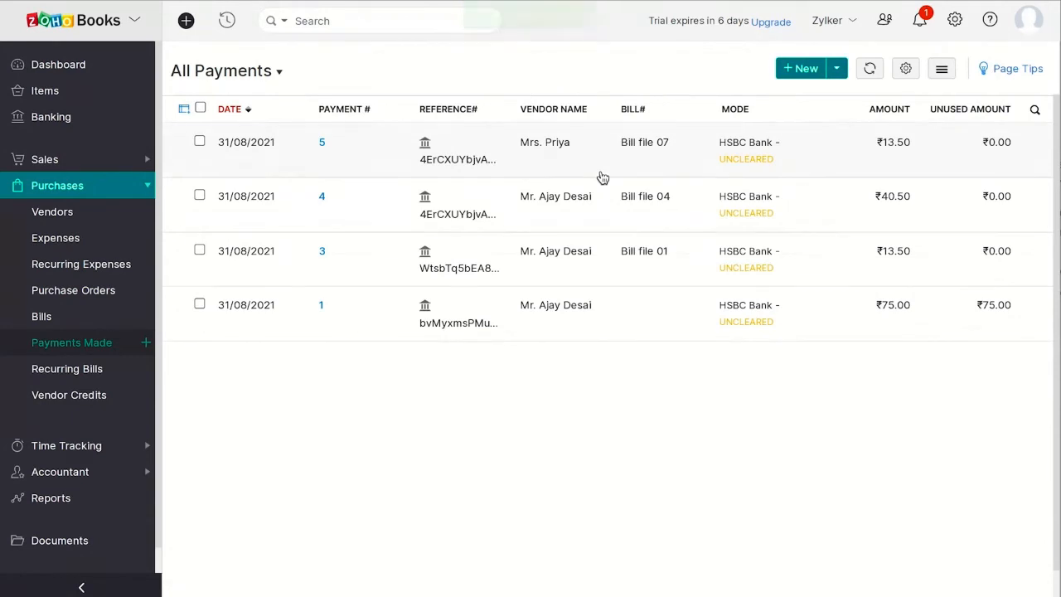
Step: Open the payments behind the latest HSBC payment notification
click(920, 25)
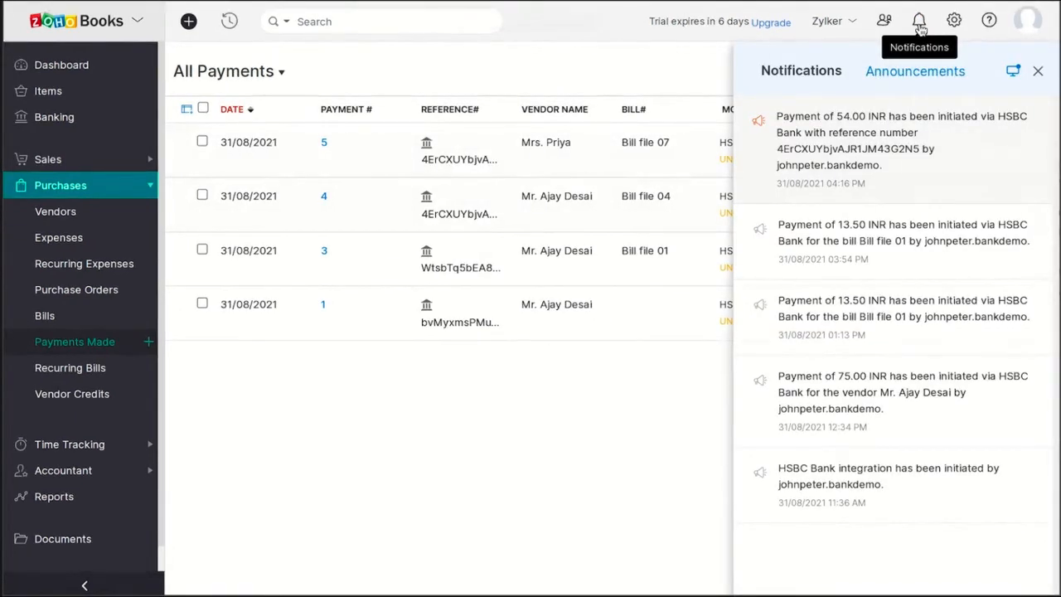
click(974, 147)
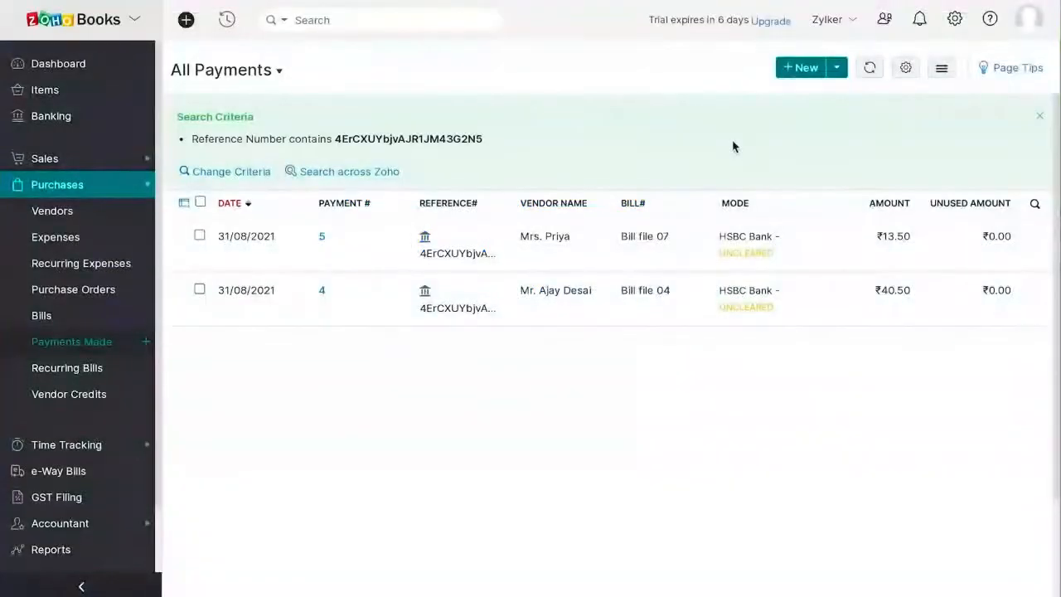
Step: Start a GST payment via HSBC from GST Filing and set the challan date to 30/08/2021
click(55, 496)
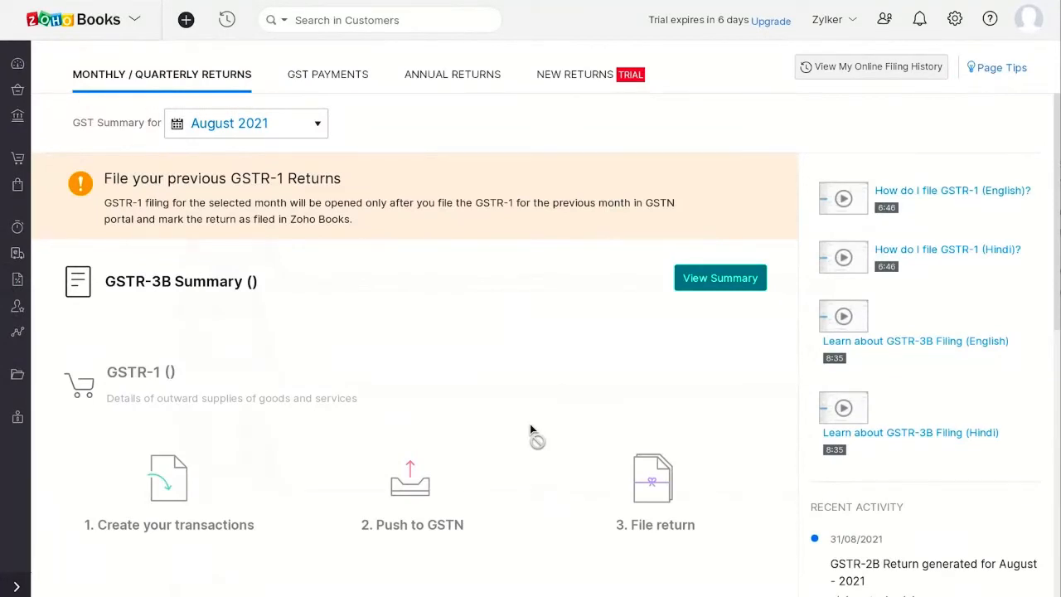
click(344, 74)
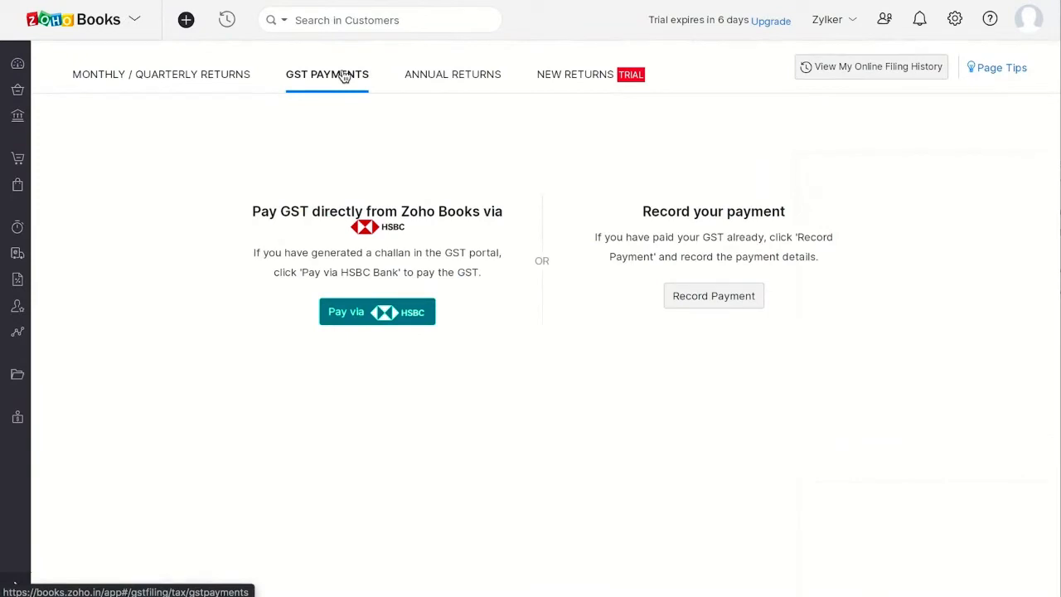
click(374, 315)
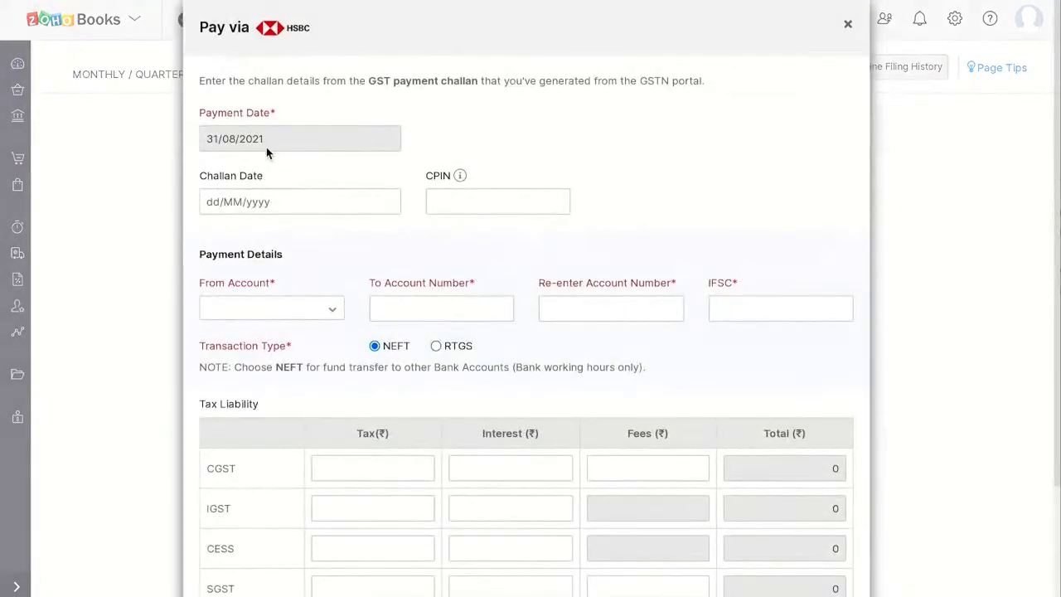
click(257, 203)
click(254, 427)
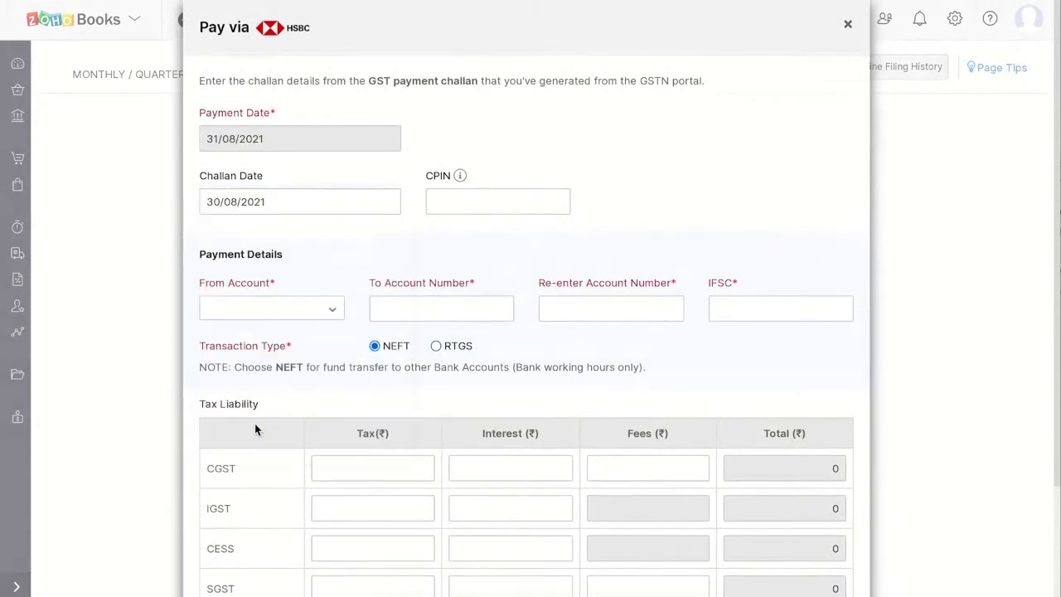
Step: Set HSBC Bank 7089 as the paying account, enter the receiving account number twice and the IFSC, and set CGST and SGST tax to 550 each
click(273, 313)
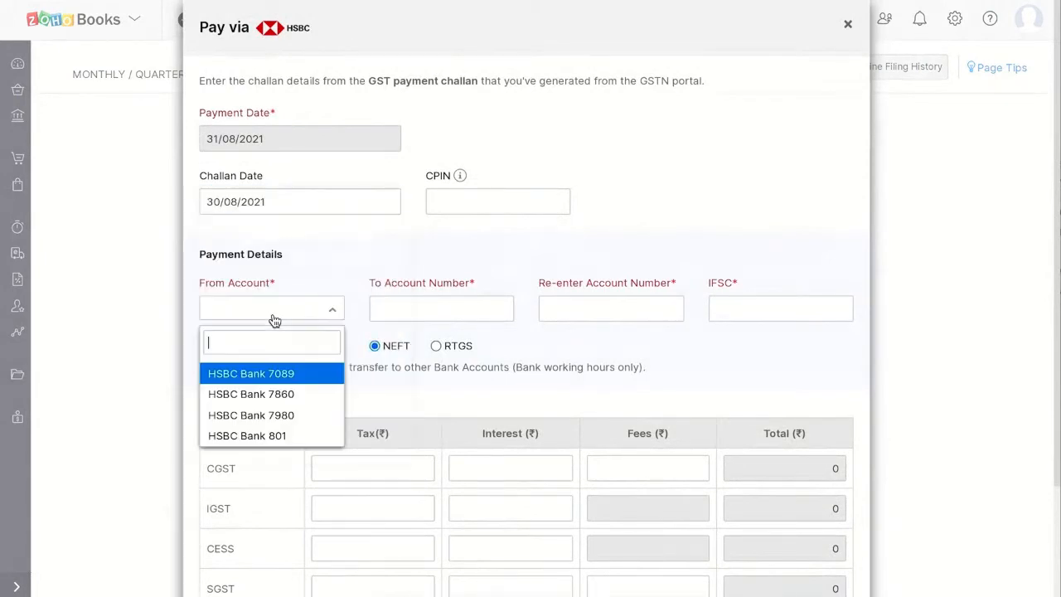
click(264, 379)
click(388, 313)
text(••••••••••••)
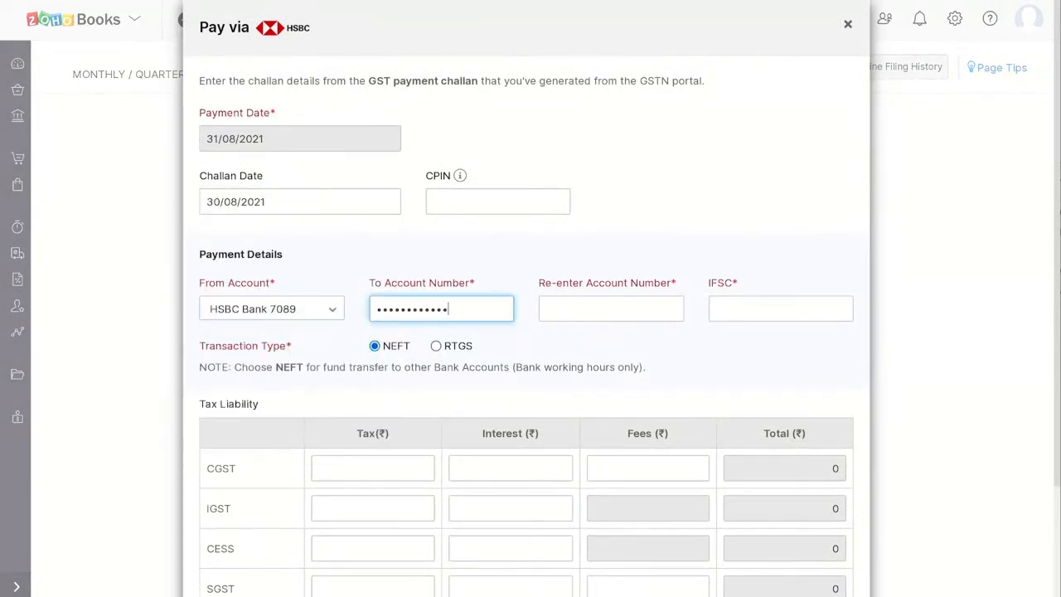
click(632, 308)
key(ctrl+v)
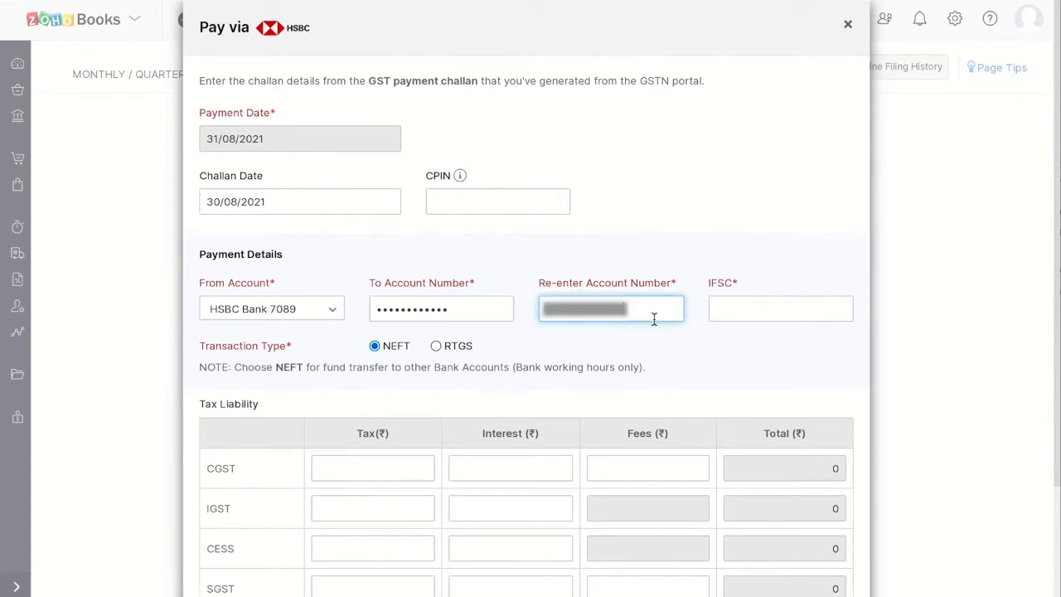
click(722, 307)
key(ctrl+v)
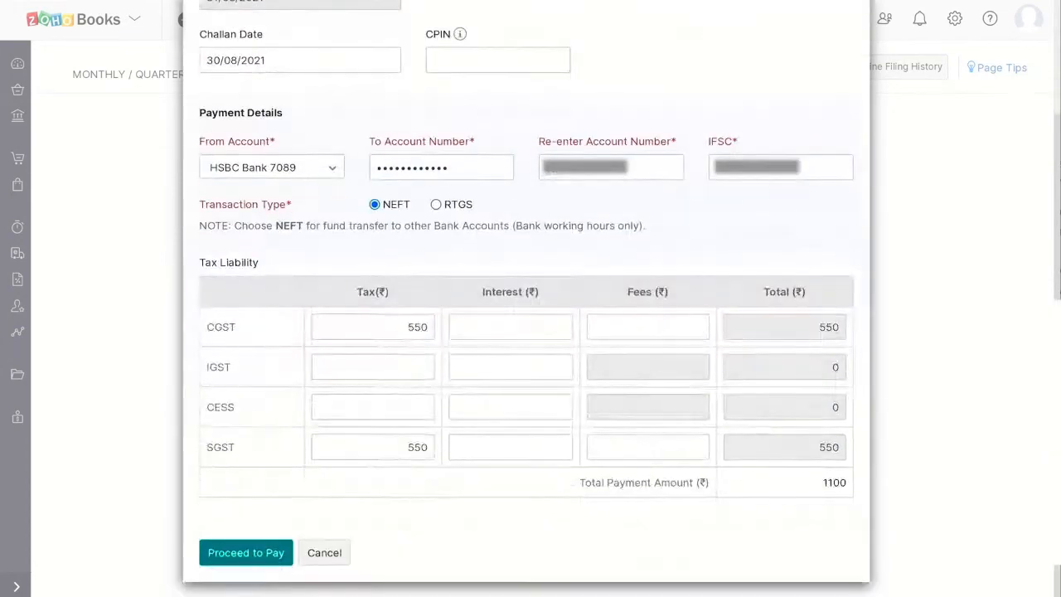
Step: Proceed with the GST payment and authorize it with the secret PIN
click(272, 551)
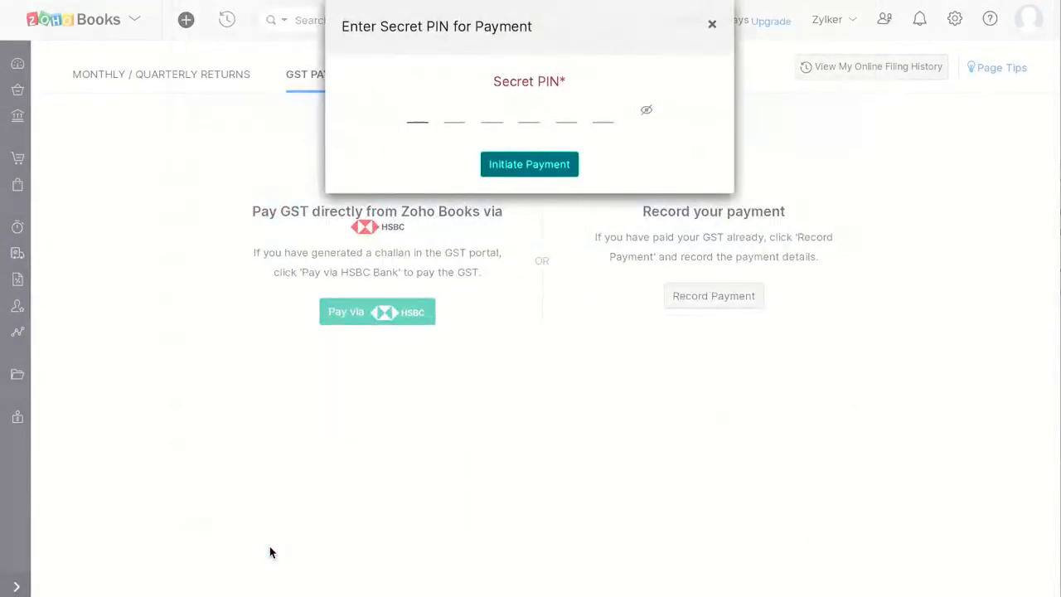
text(••••••)
click(542, 170)
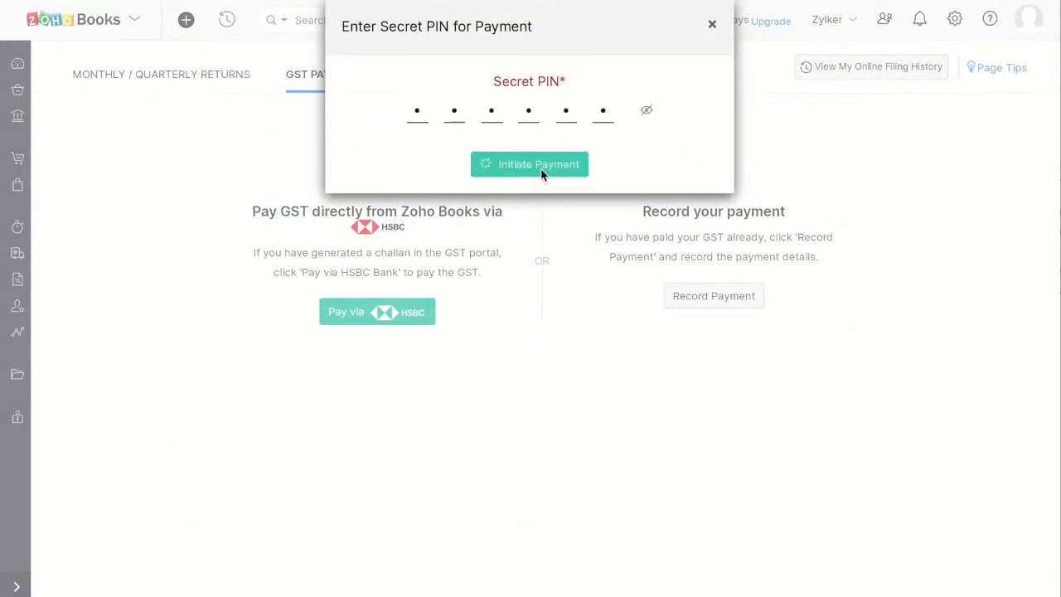